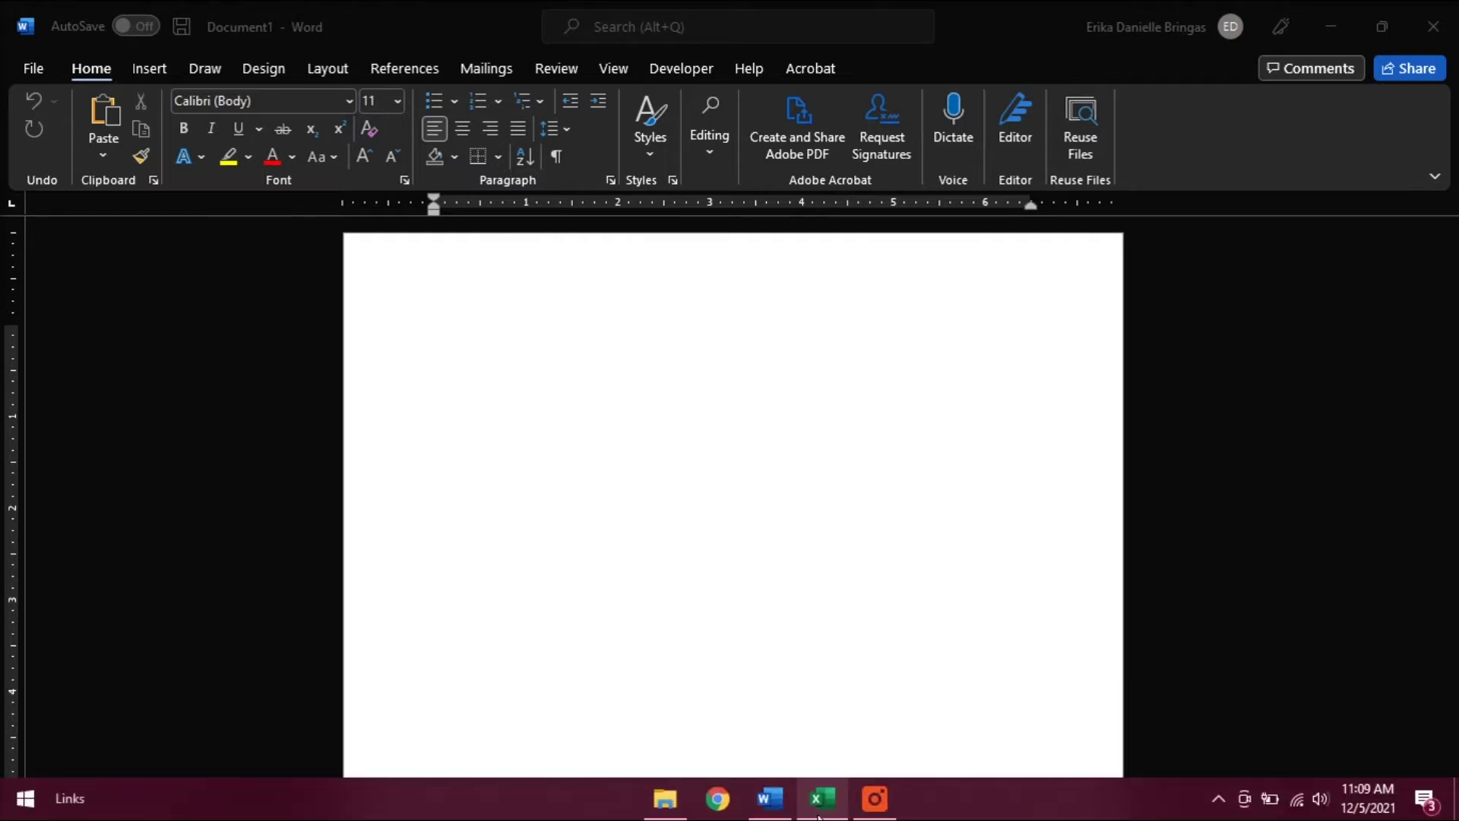
Enter the headers Barcode, City and State in a blank Excel sheet.
left_click(823, 811)
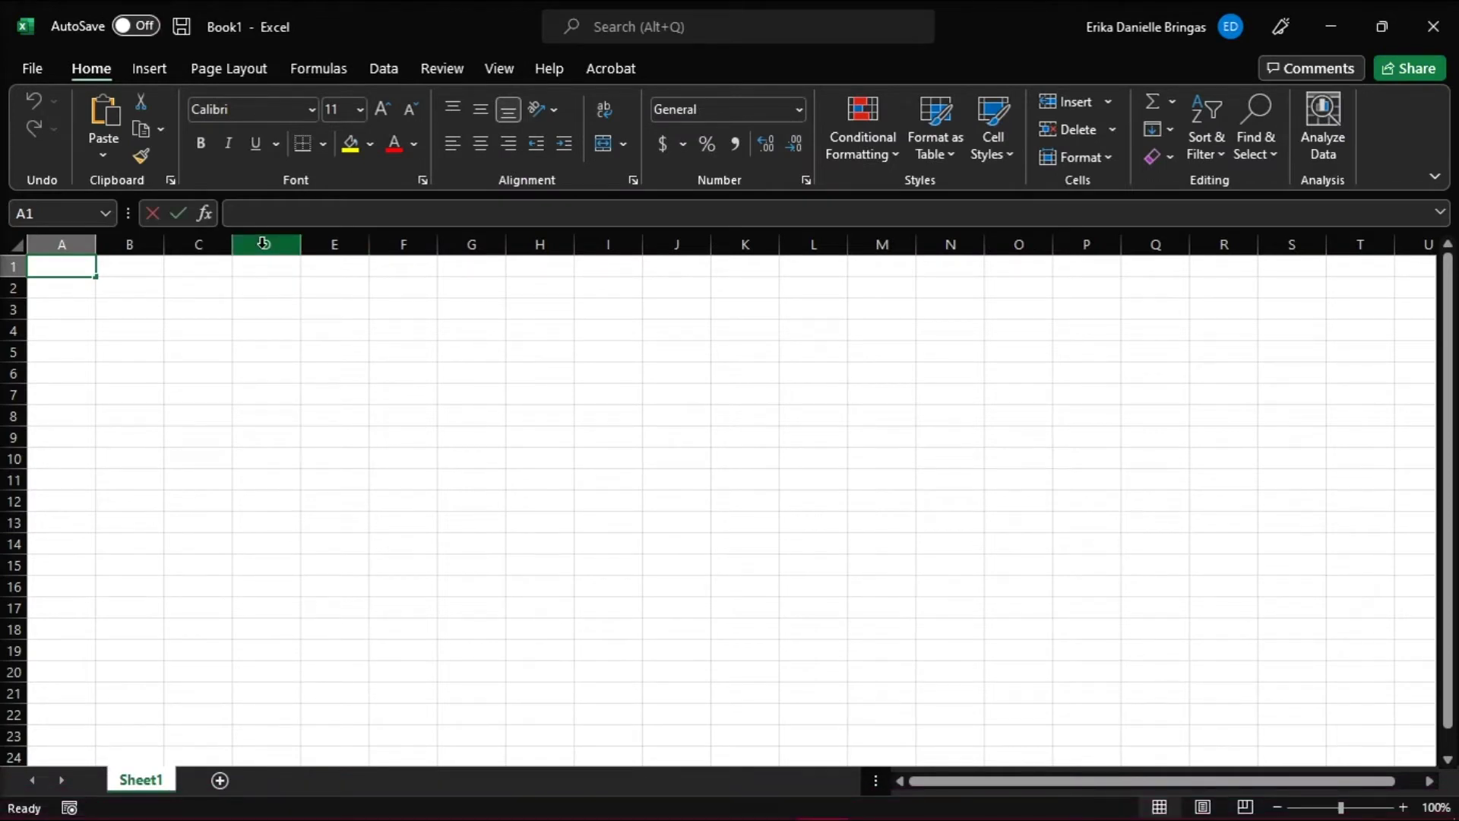
type("Barcode")
key("Tab")
type("City")
key("Tab")
type("State")
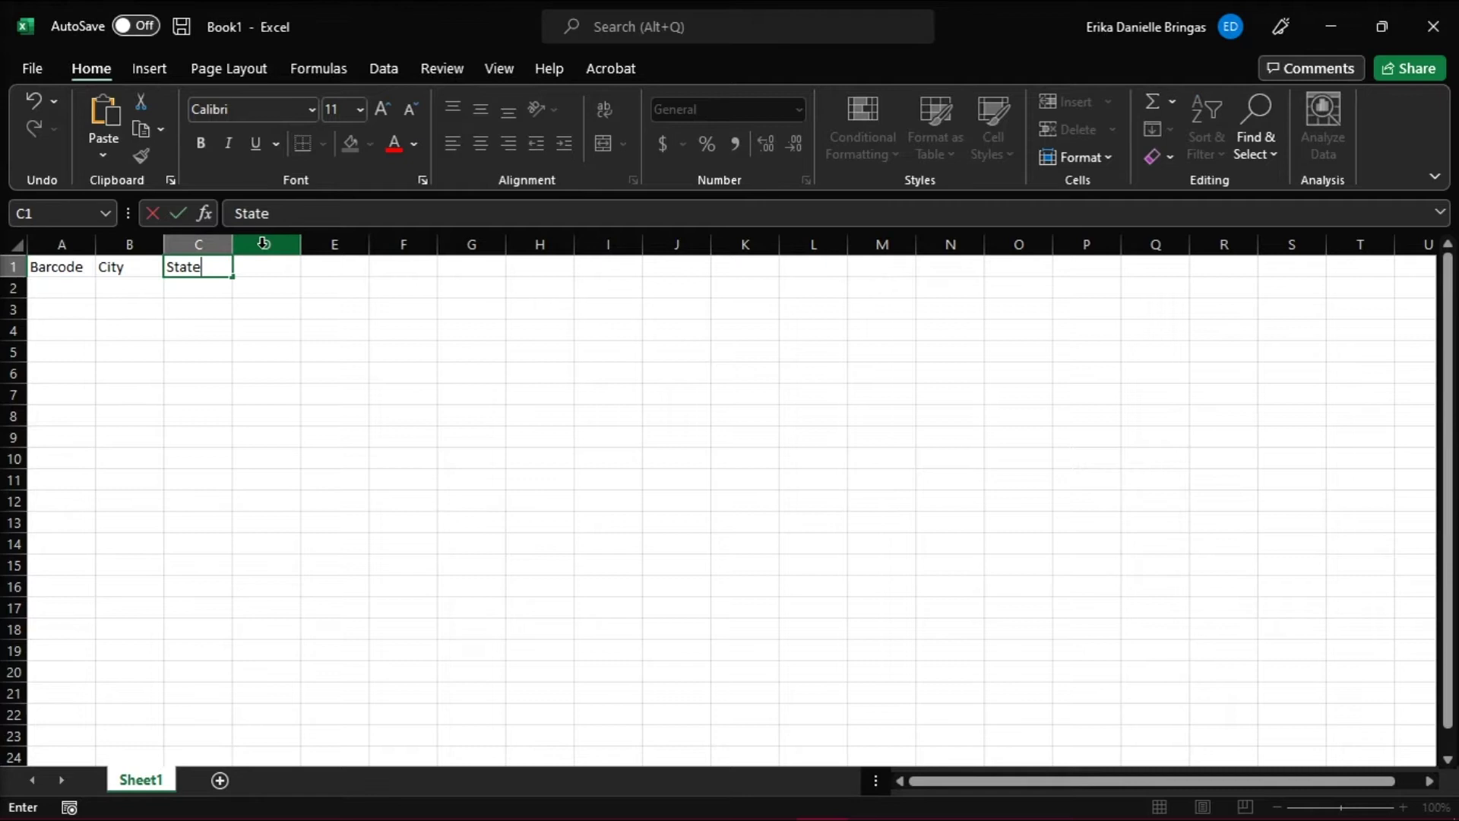
key("Return")
type("3143241324")
key("Tab")
type("Melbourne")
key("Tab")
type("V")
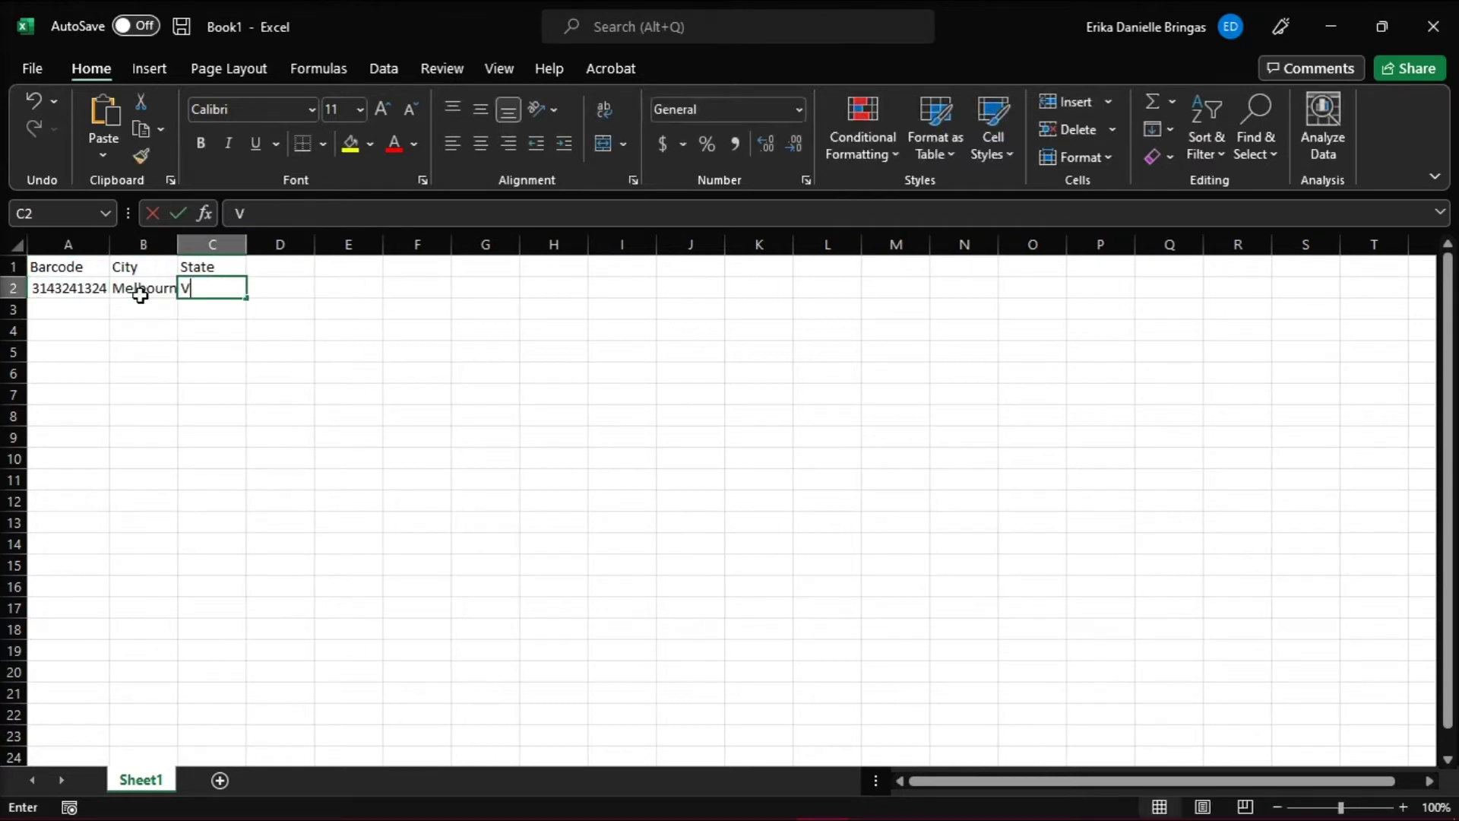
type("ictoria")
key("Return")
type("432")
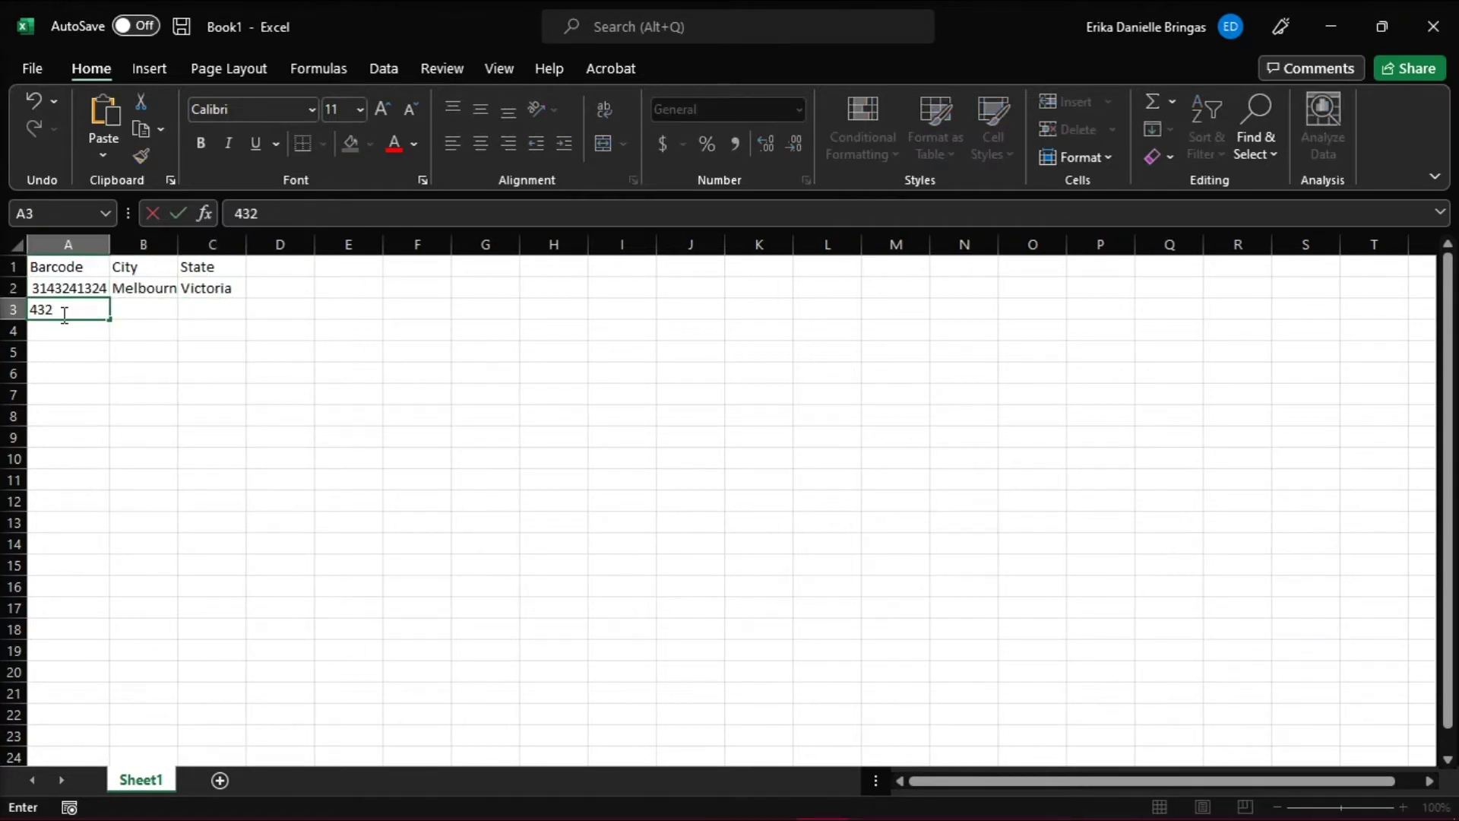
type("4324432")
key("Tab")
type("Hobart")
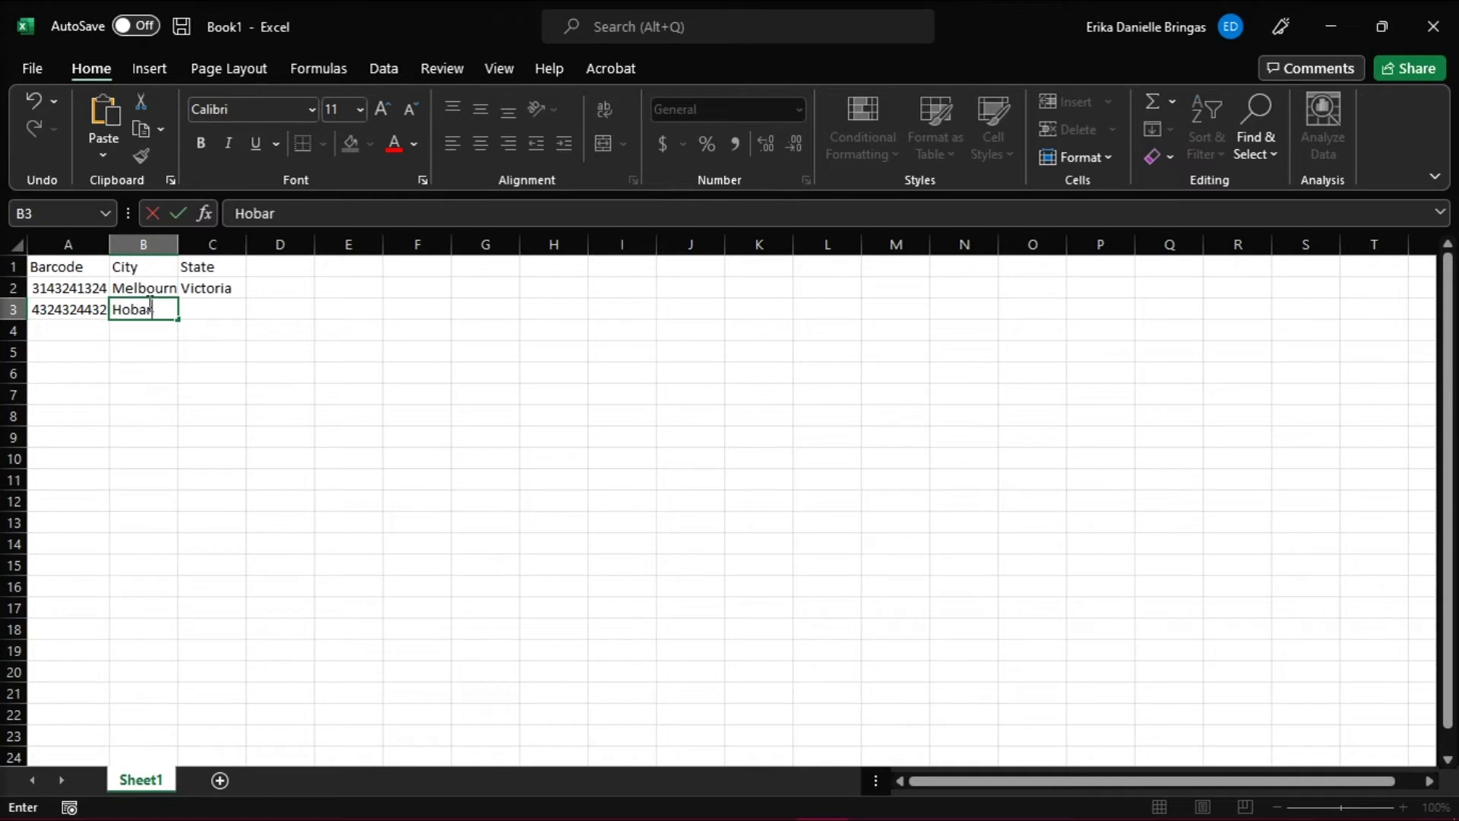
key("Tab")
type("Tasmania")
key("Return")
type("3432")
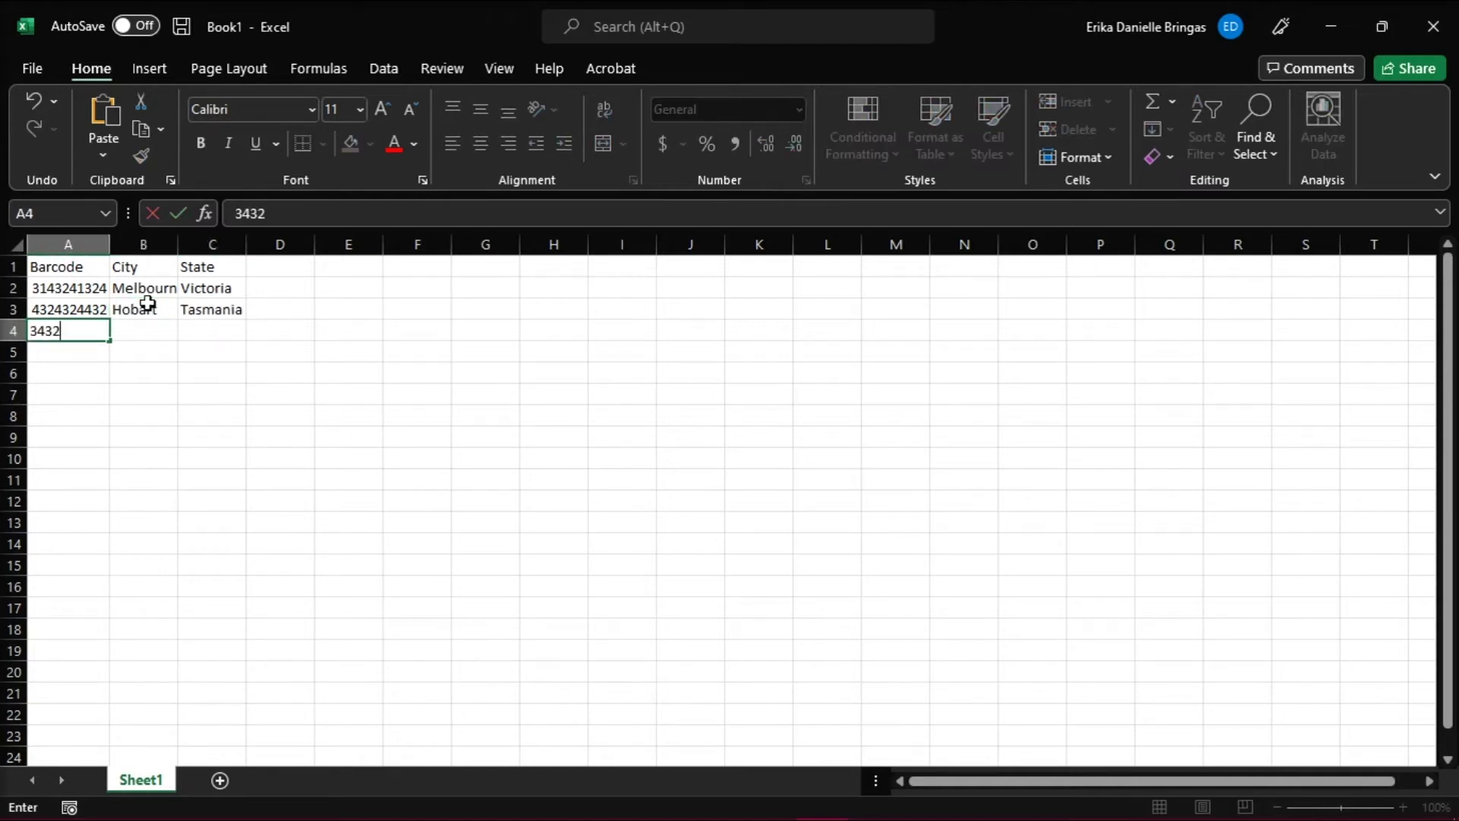
type("432487")
key("Tab")
type("Launceston")
key("Tab")
type("Tasmania")
key("Return")
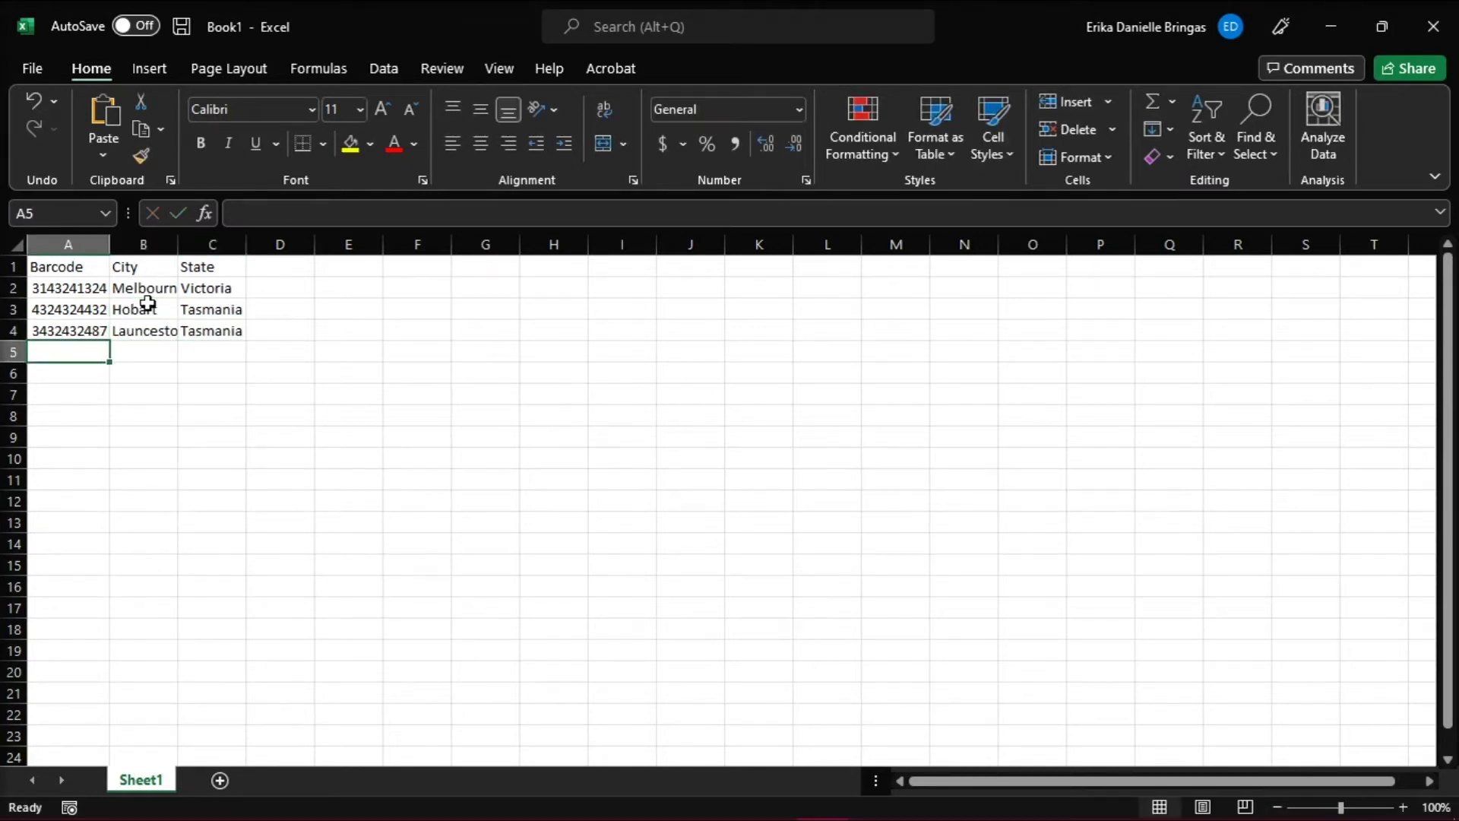
type("3474767883")
key("Tab")
type("Cairns")
key("Tab")
type("Queensland")
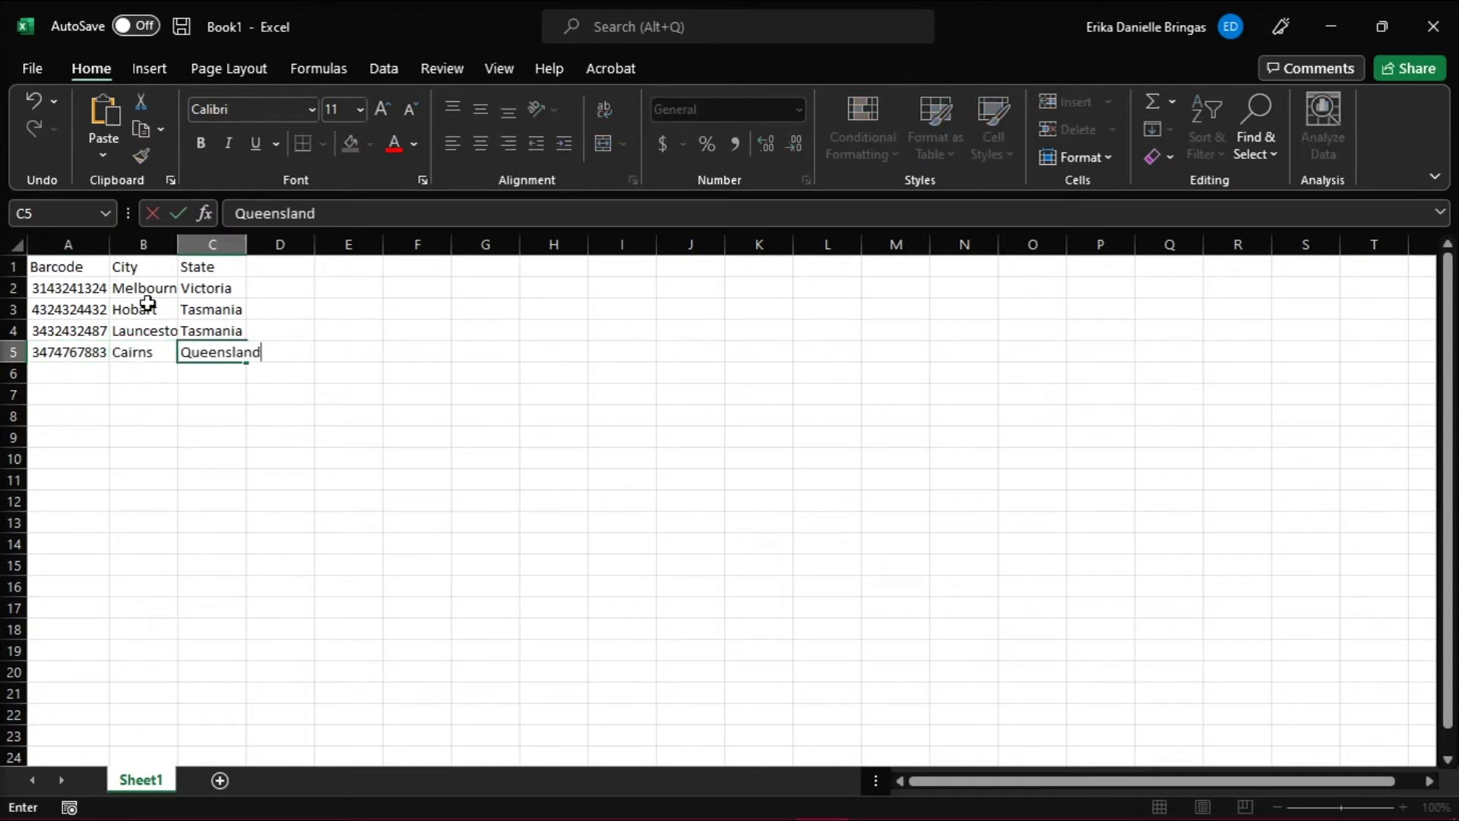
Widen the Barcode, City and State columns to fit their contents.
left_click(69, 288)
double_click(109, 244)
left_click_drag(201, 244, 342, 244)
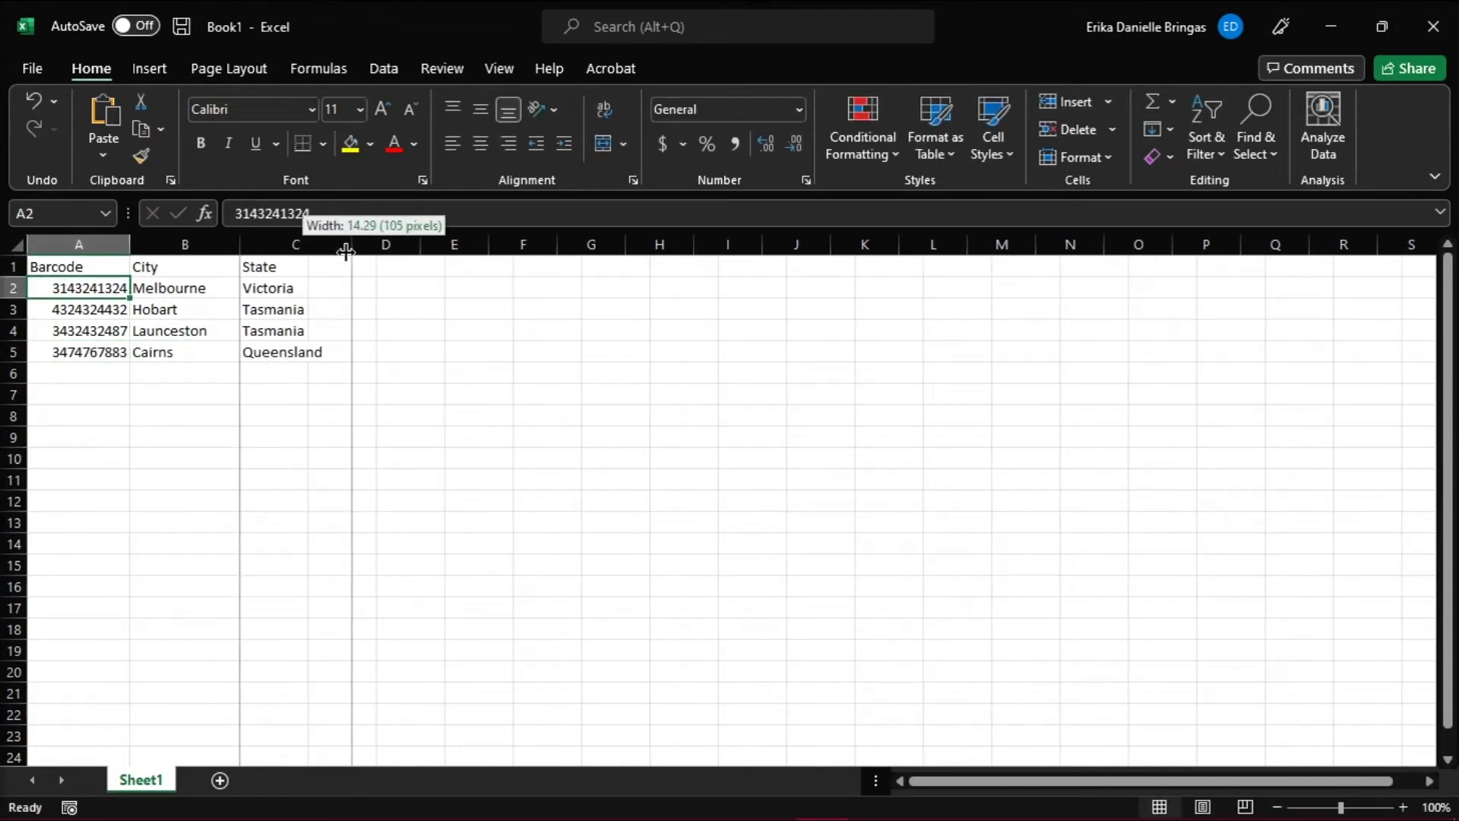
Save the workbook to Documents as 'City, state, barcodes.xlsx' via Save As.
left_click(32, 68)
left_click(67, 341)
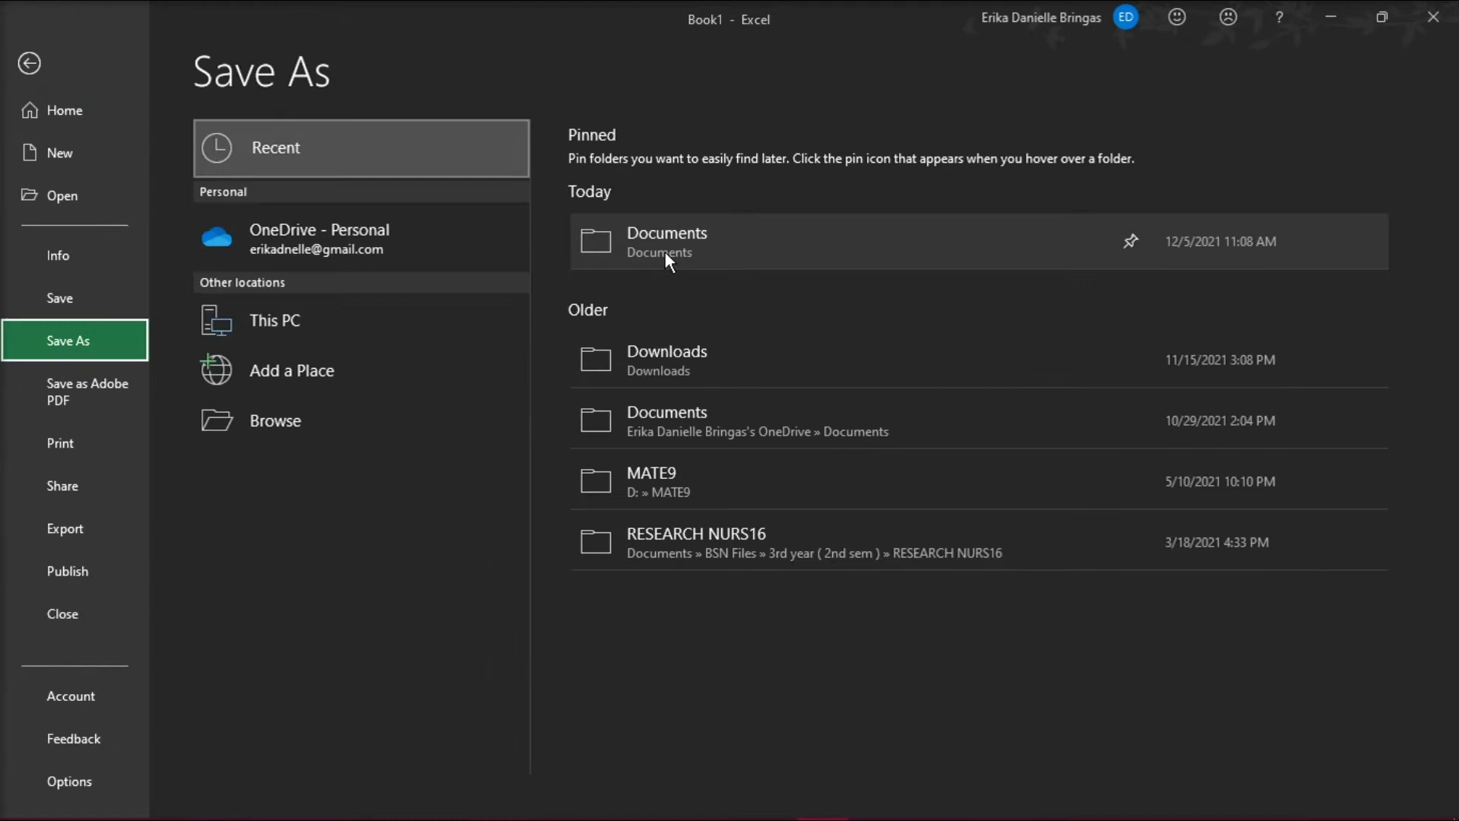
left_click(673, 410)
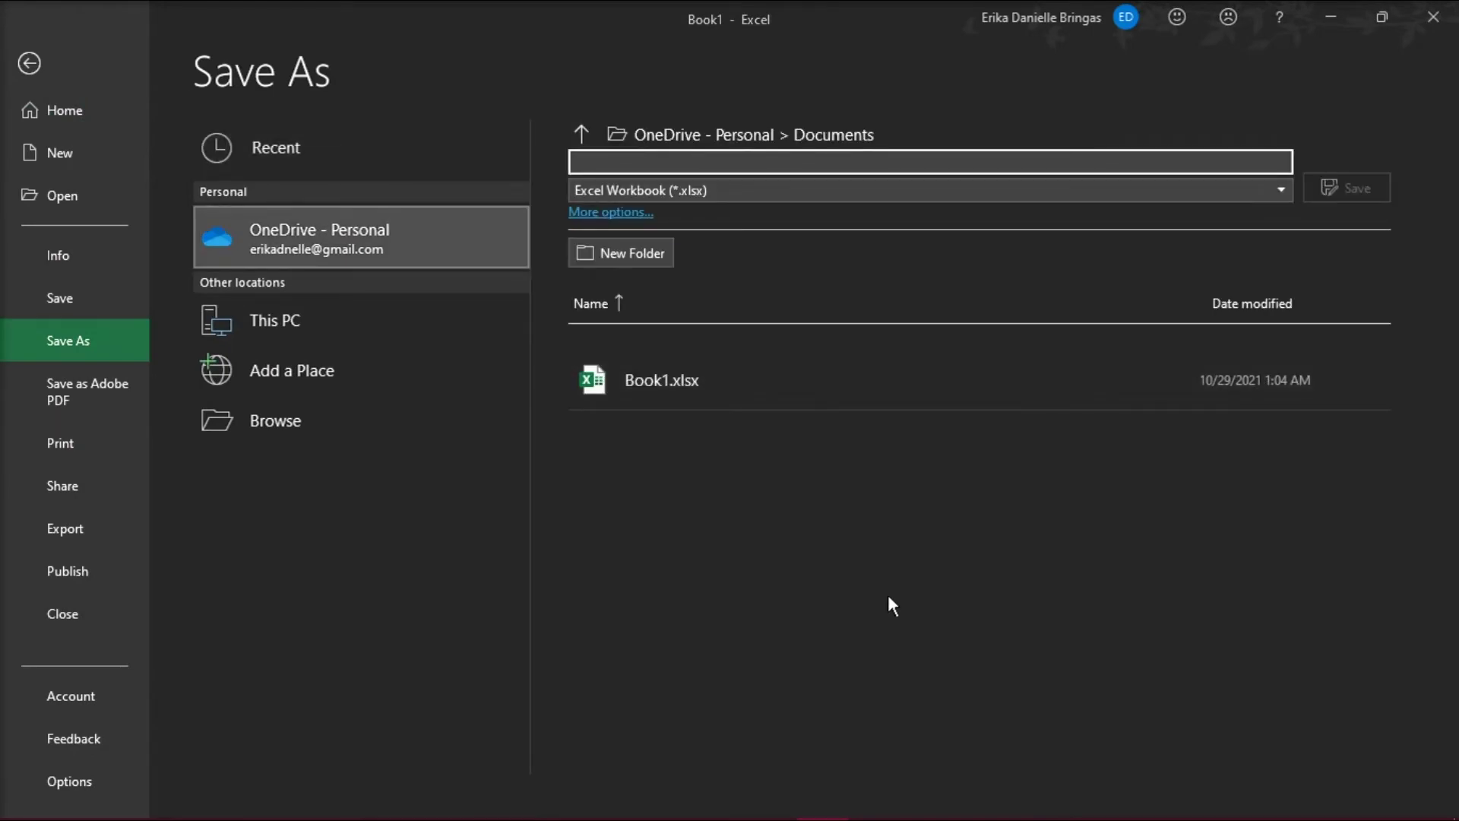
double_click(430, 342)
type("City, s")
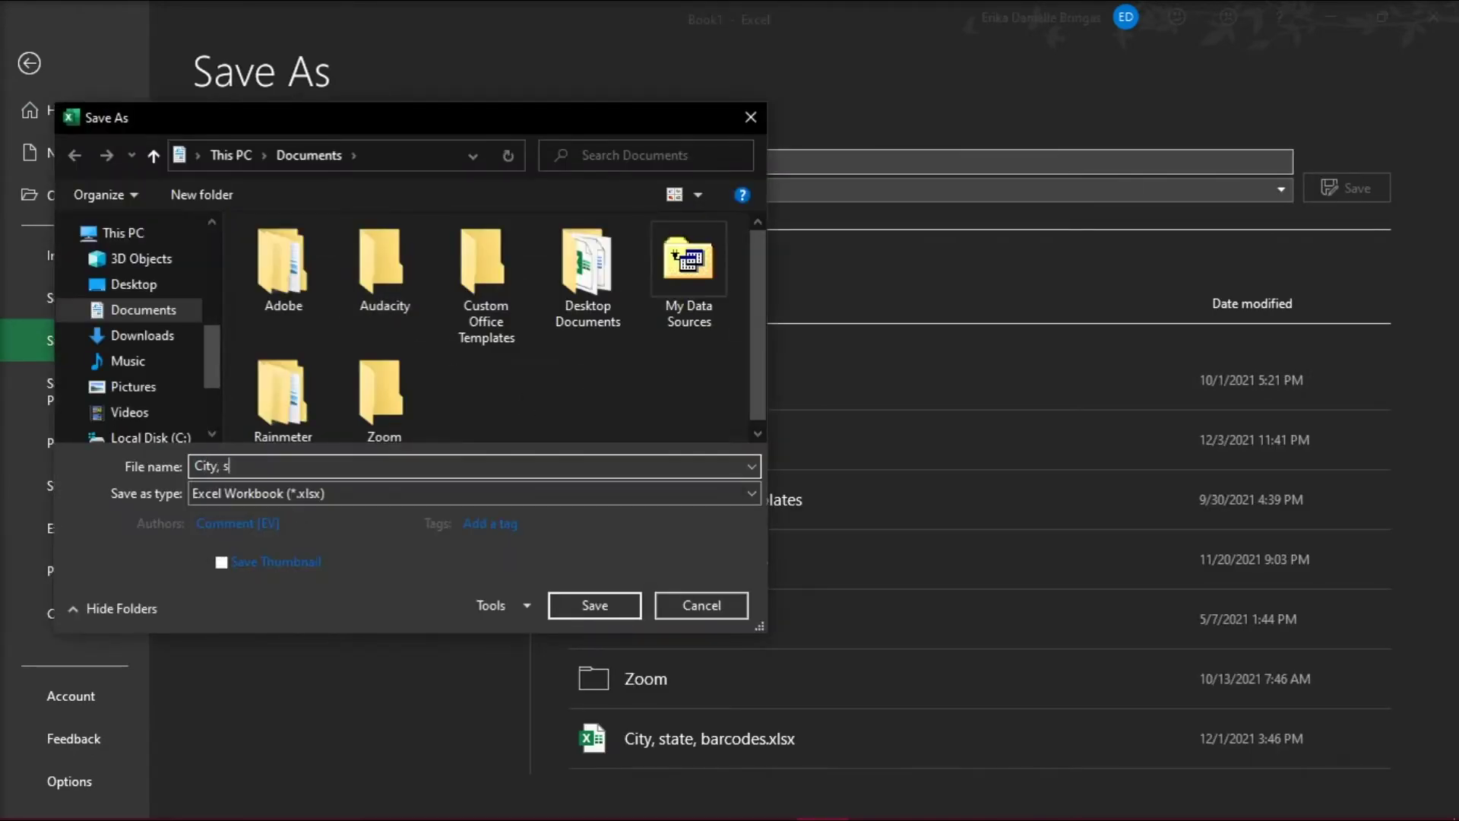
type("tate barcodes")
type(",")
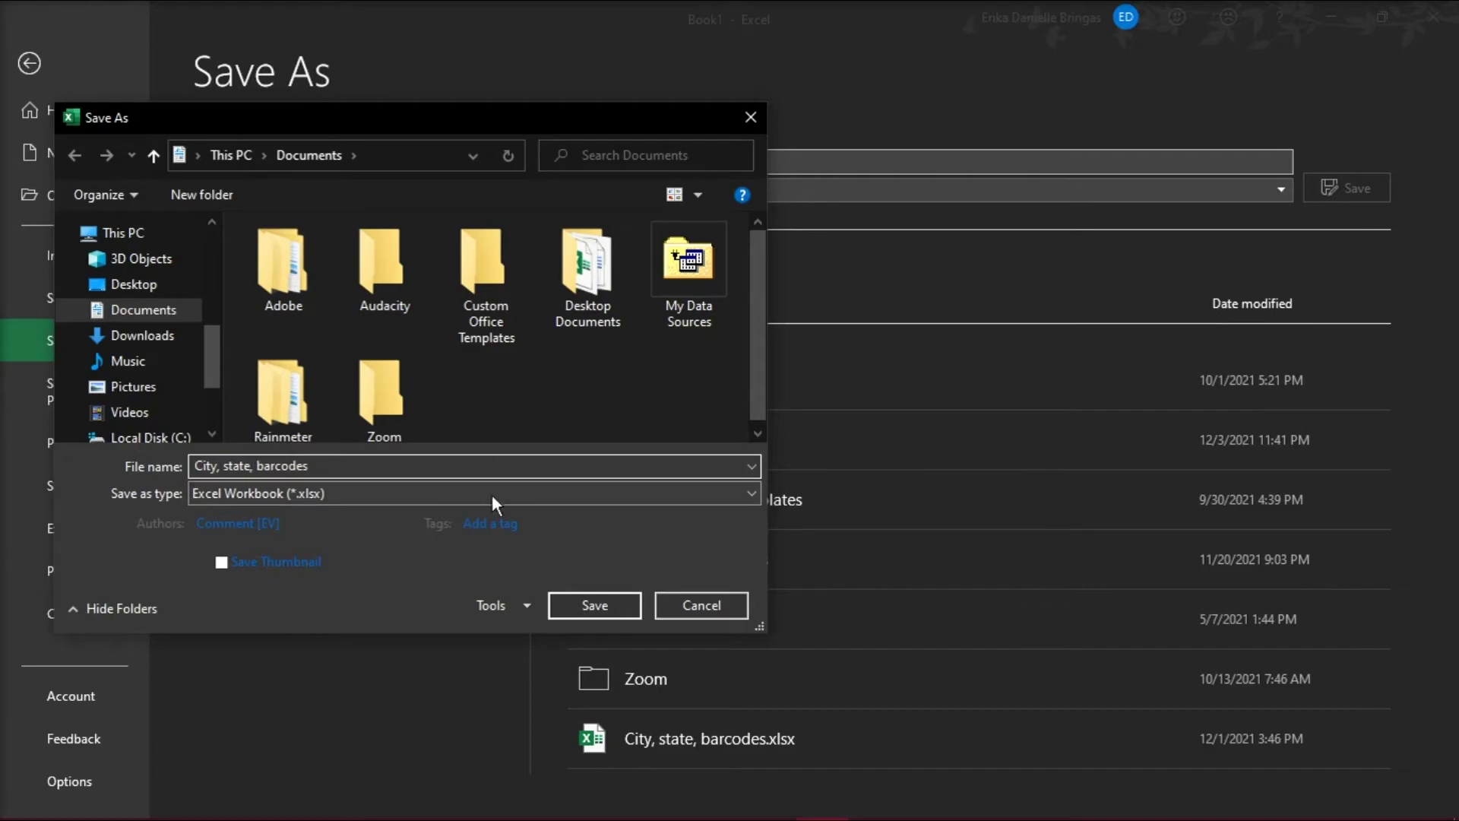
left_click(595, 605)
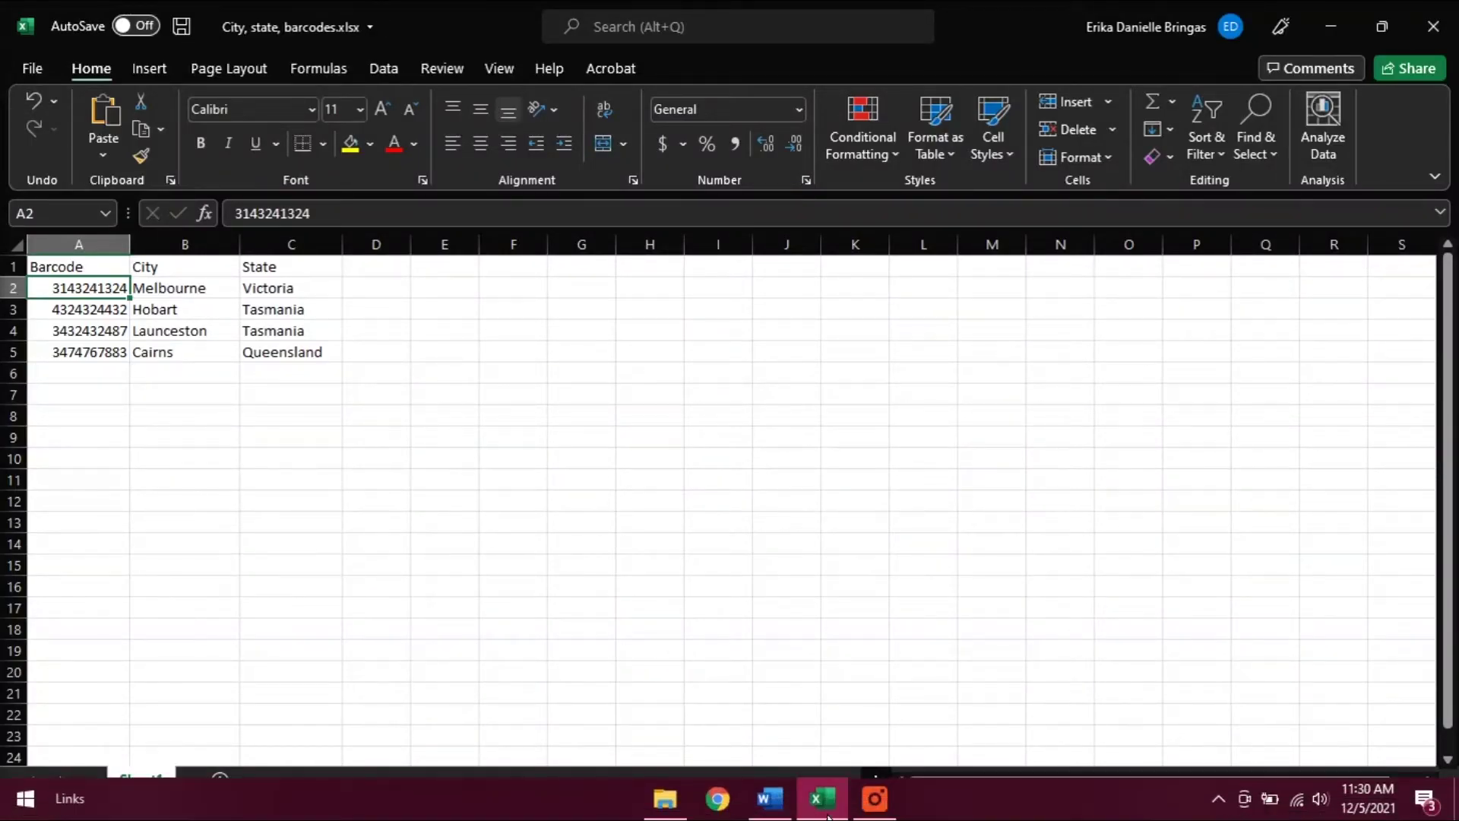
Insert a 2x1 table in Word, make it taller, narrow the first cell, and paste copies.
left_click(770, 798)
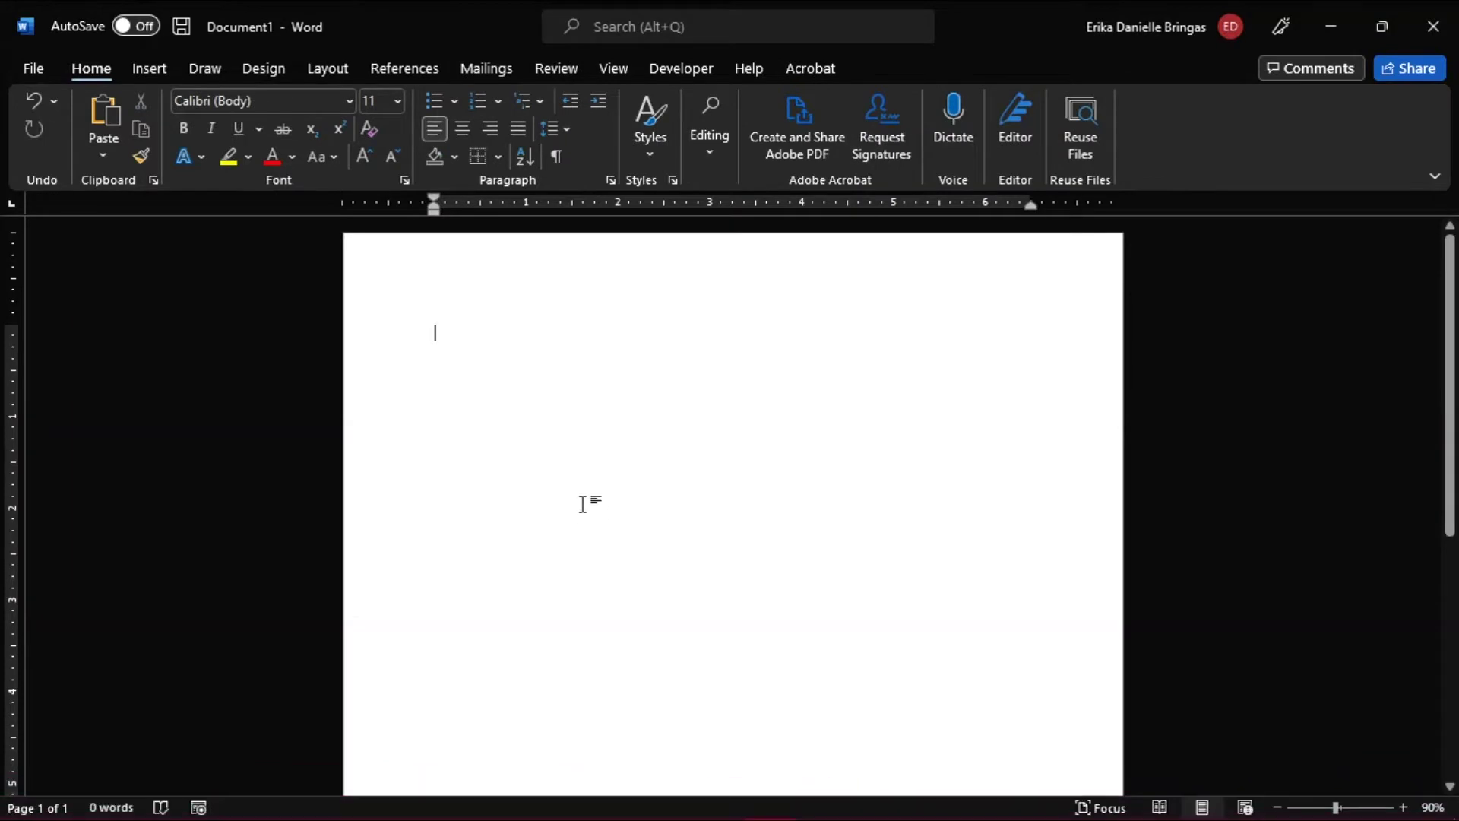
left_click(149, 68)
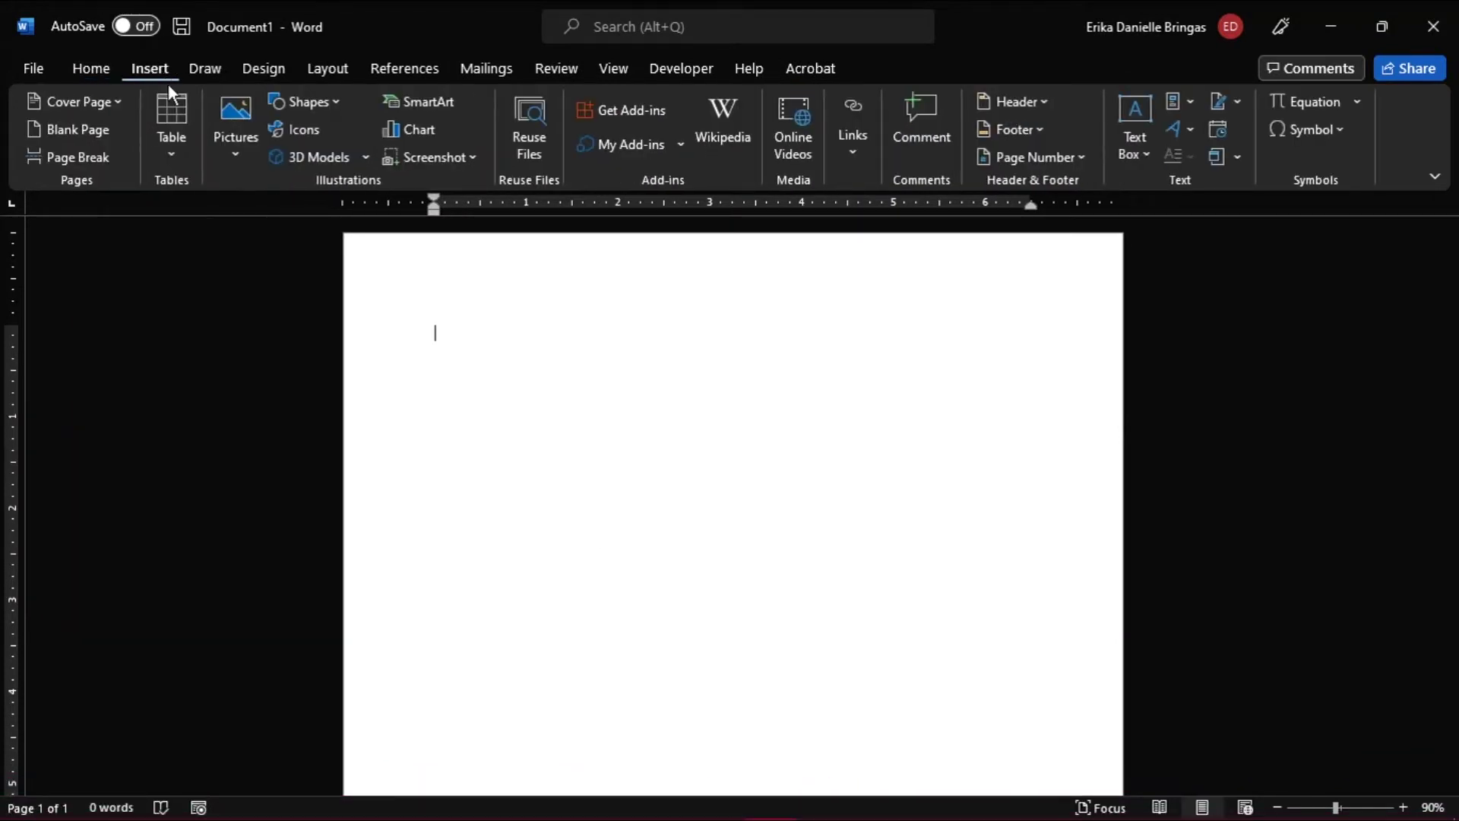
left_click(173, 114)
left_click(185, 212)
left_click_drag(1036, 349, 1046, 397)
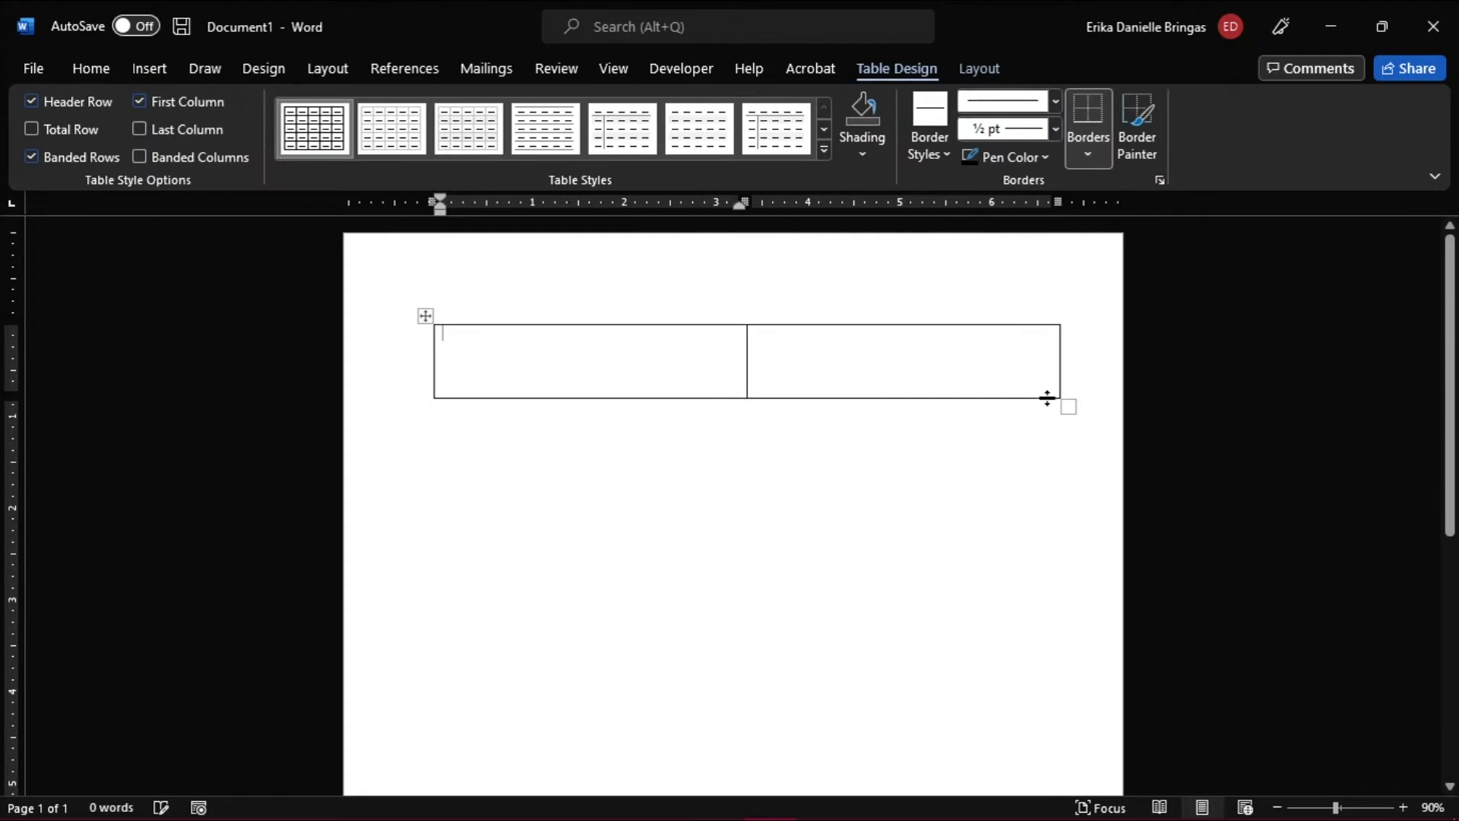
left_click_drag(733, 358, 687, 357)
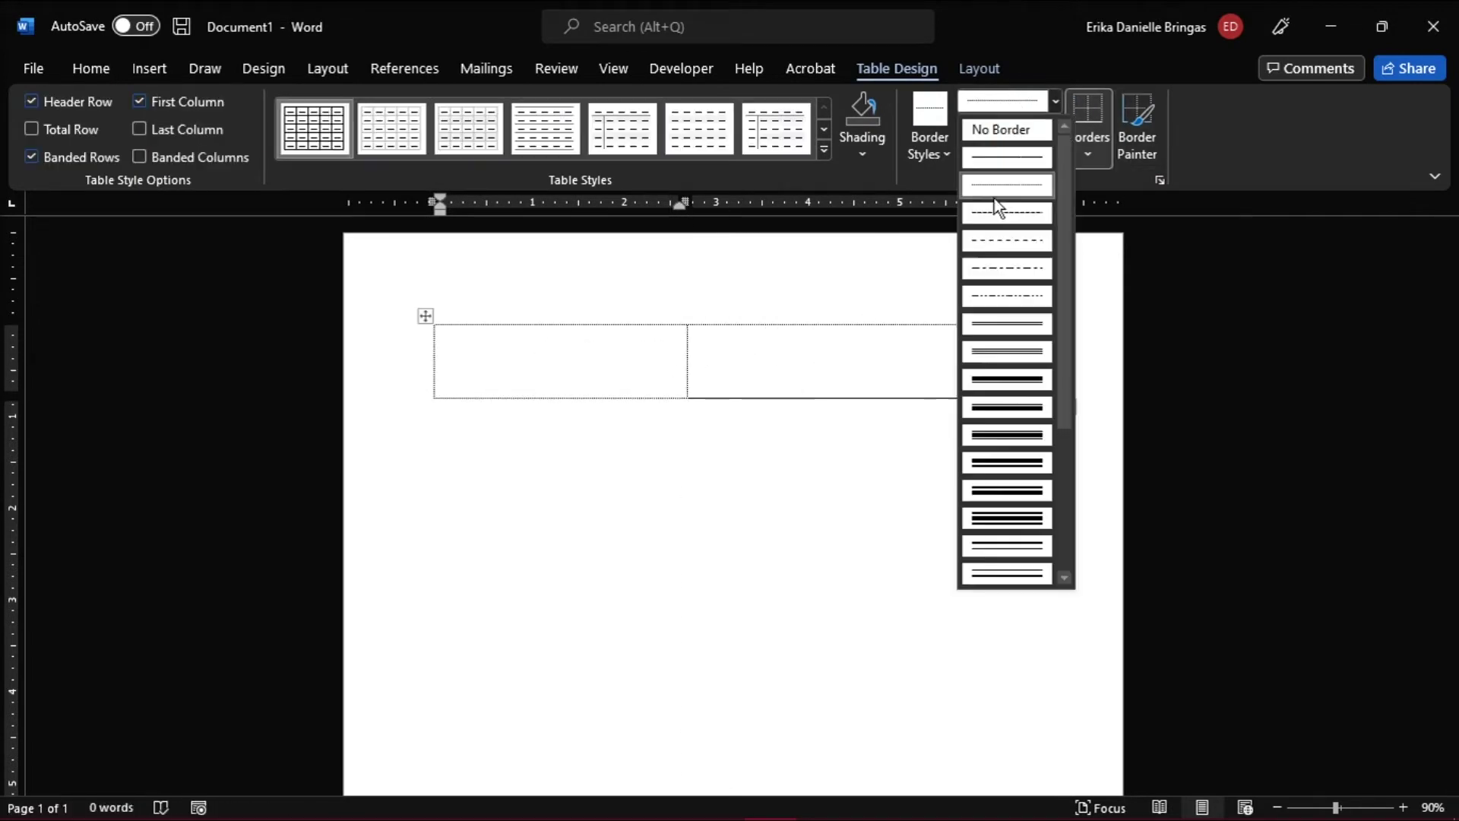
key("ctrl+v")
key("ctrl+v")
Paste the labels into the other tables and enlarge all labels to 14 pt.
key("ctrl+v")
Type the first table's labels in Arial Nova Cond Light and copy them.
left_click(456, 339)
type("City Name:")
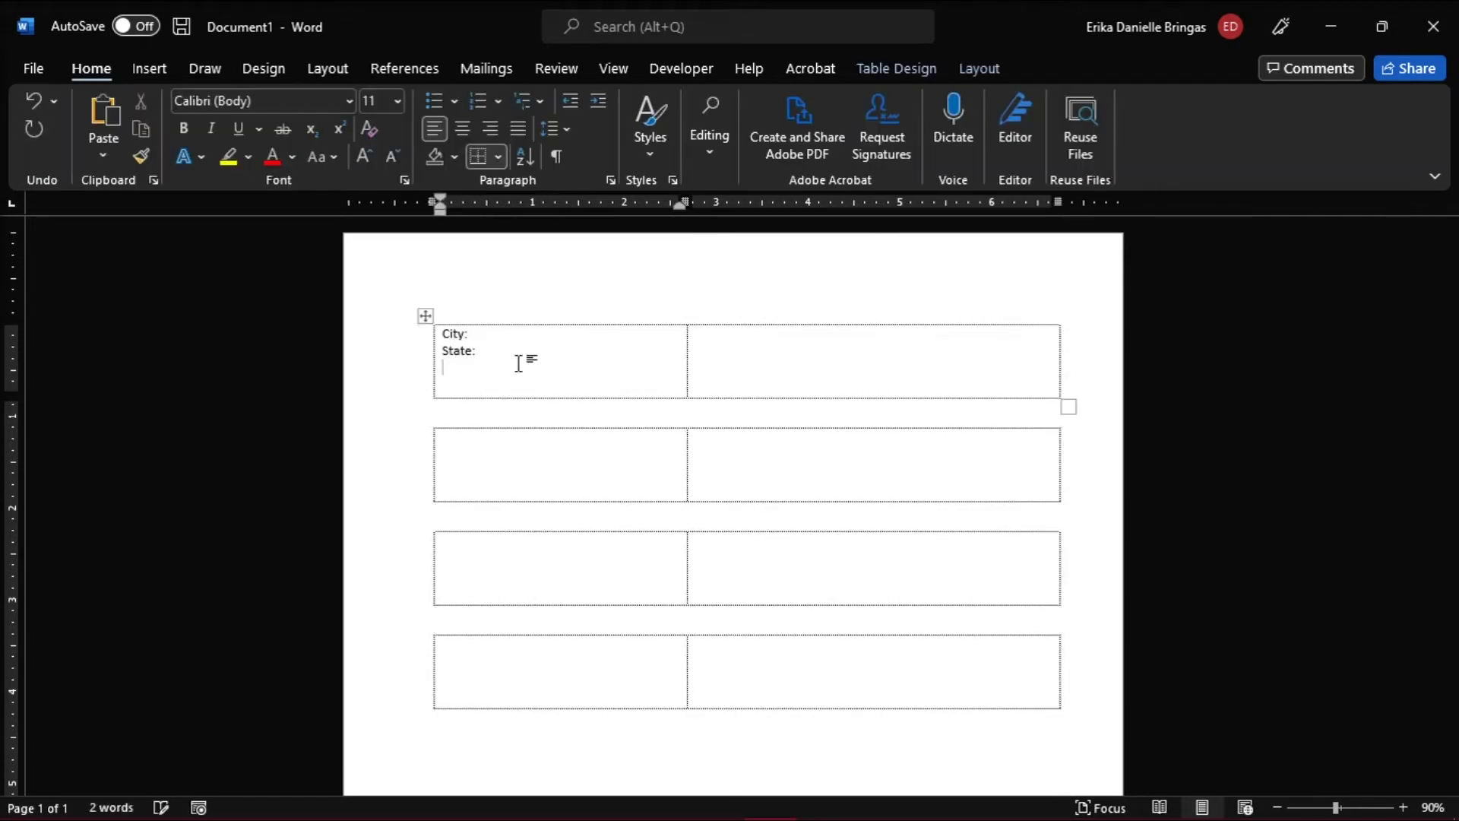
type(" Barcode:")
left_click_drag(443, 338, 495, 368)
left_click(349, 101)
left_click(318, 254)
key("ctrl+c")
left_click(532, 437)
key("ctrl+v")
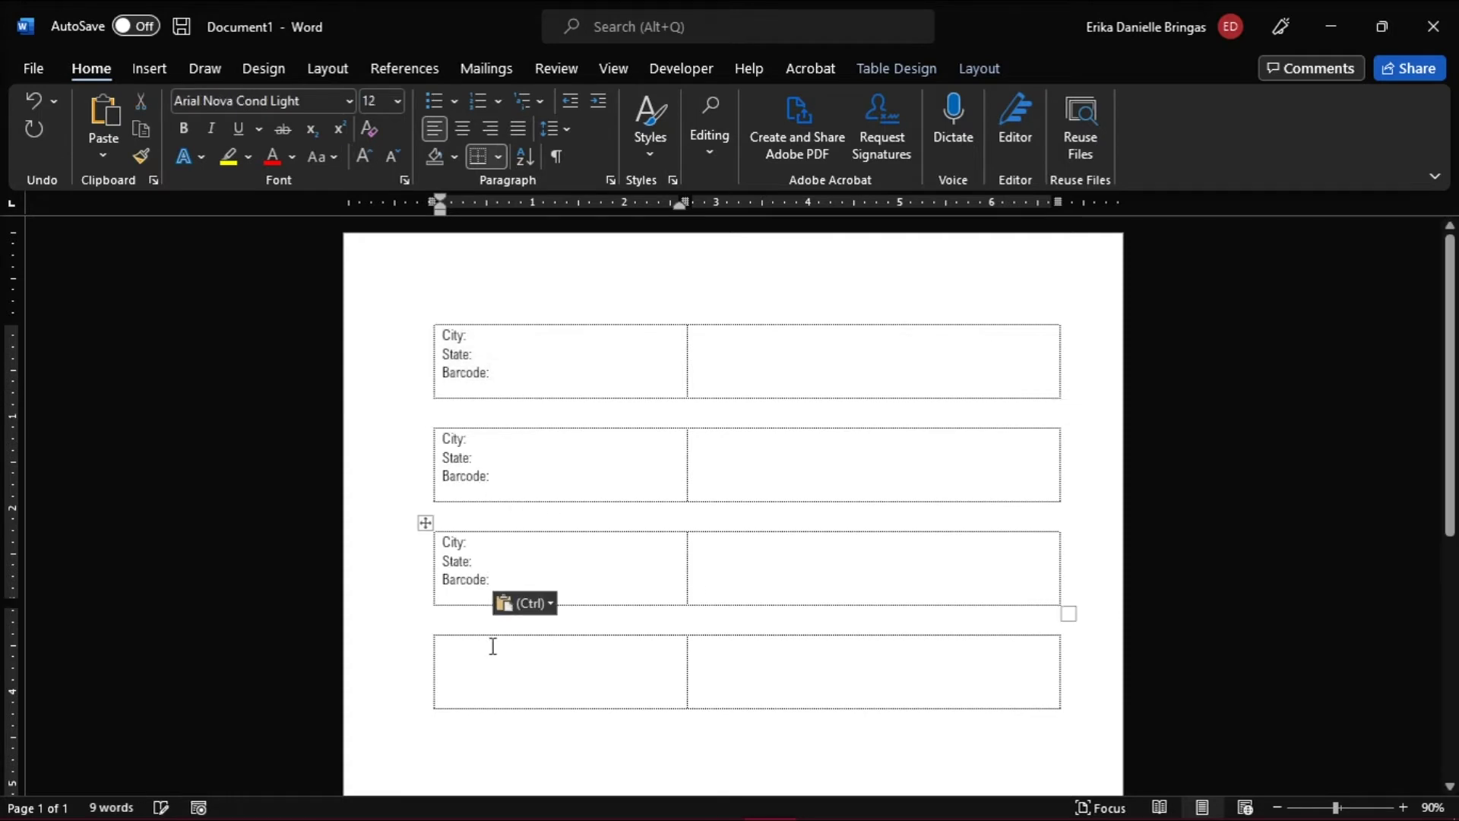
left_click(492, 642)
key("ctrl+z")
key("ctrl+v")
key("F4")
left_click_drag(498, 479, 424, 446)
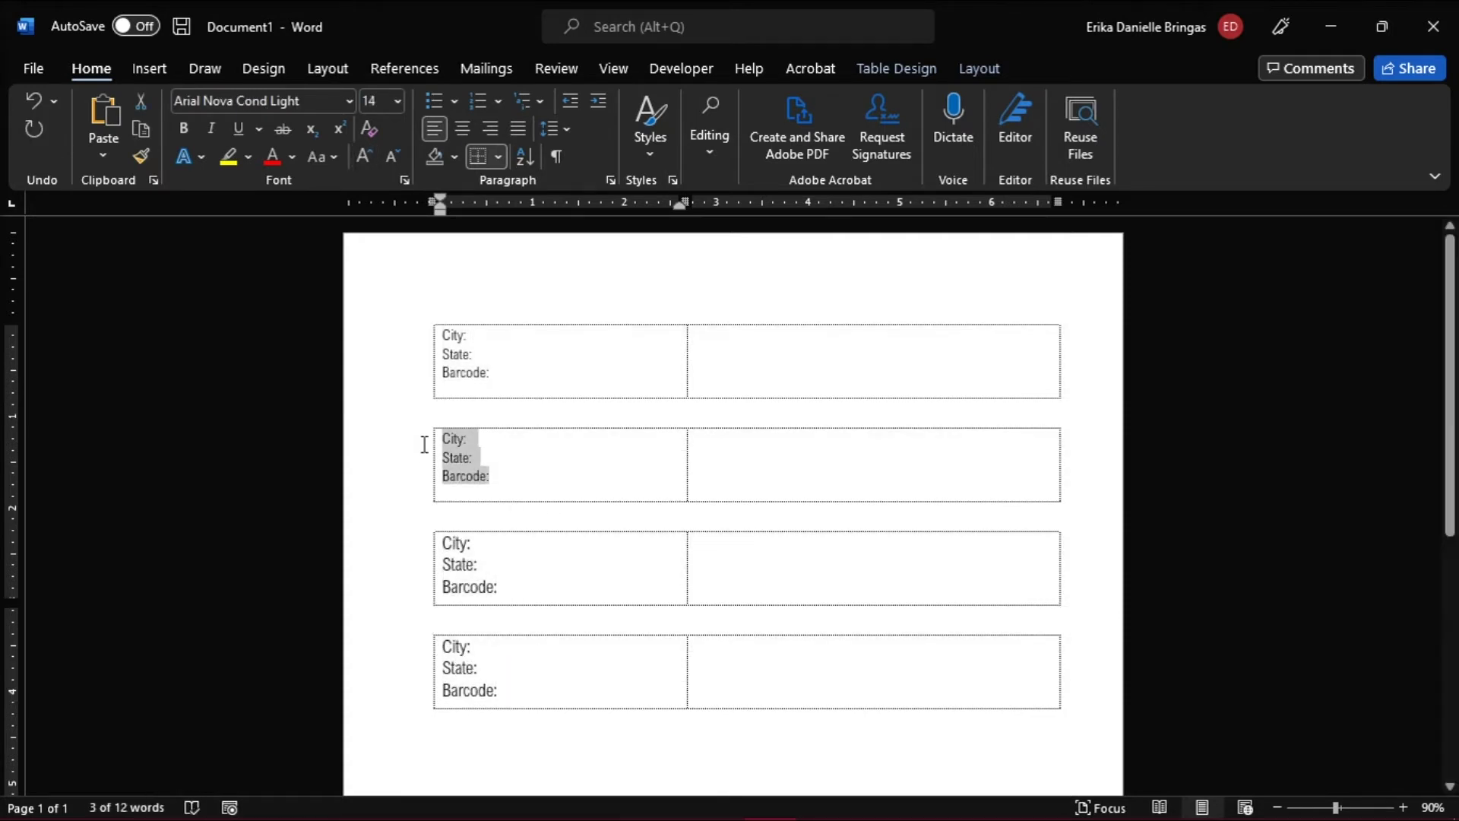
key("F4")
left_click_drag(440, 336, 498, 380)
key("F4")
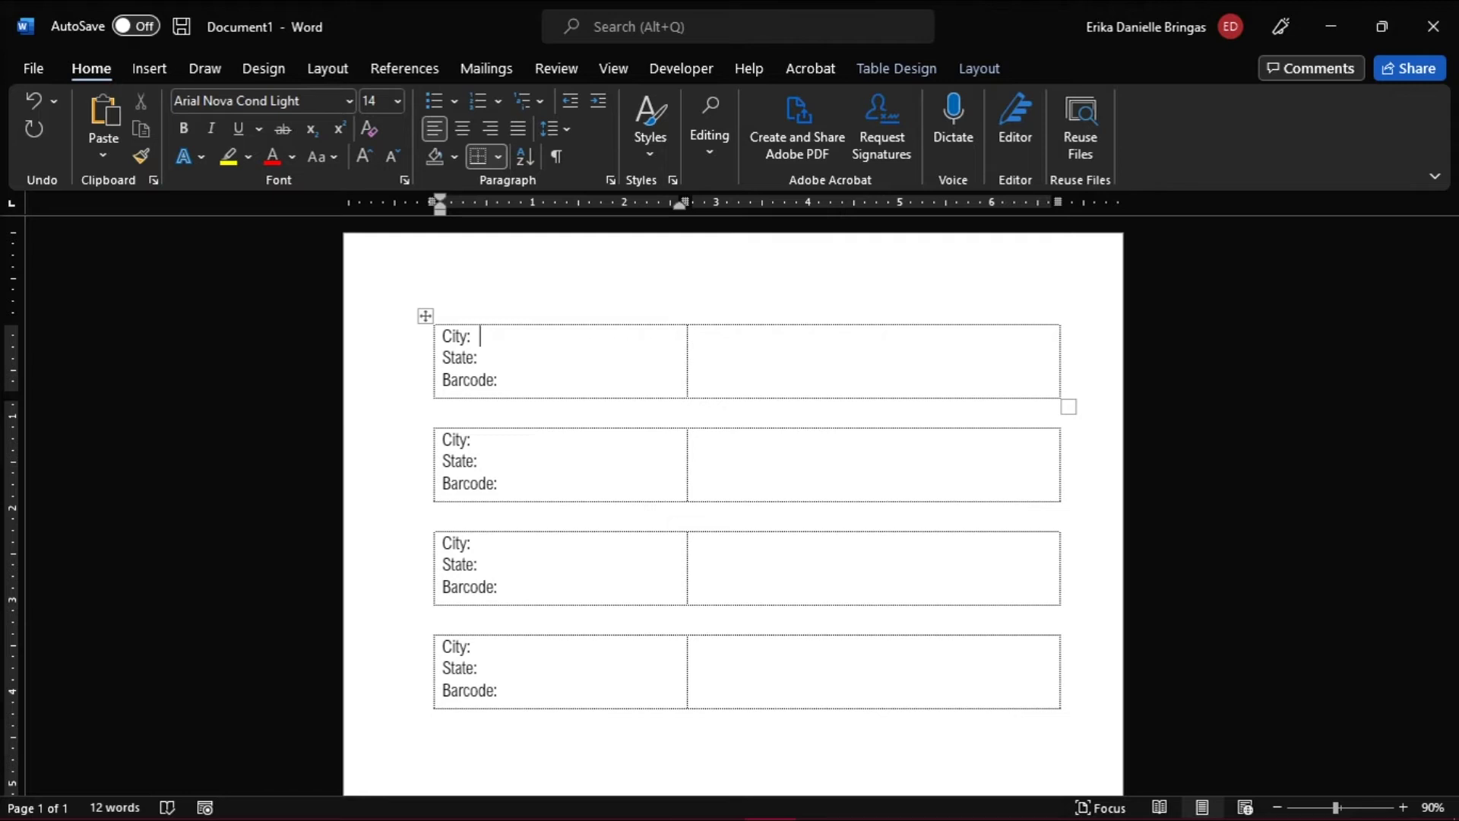
Use Sheet1$ of the City, state, barcodes workbook in Documents as the existing recipient list.
left_click(486, 74)
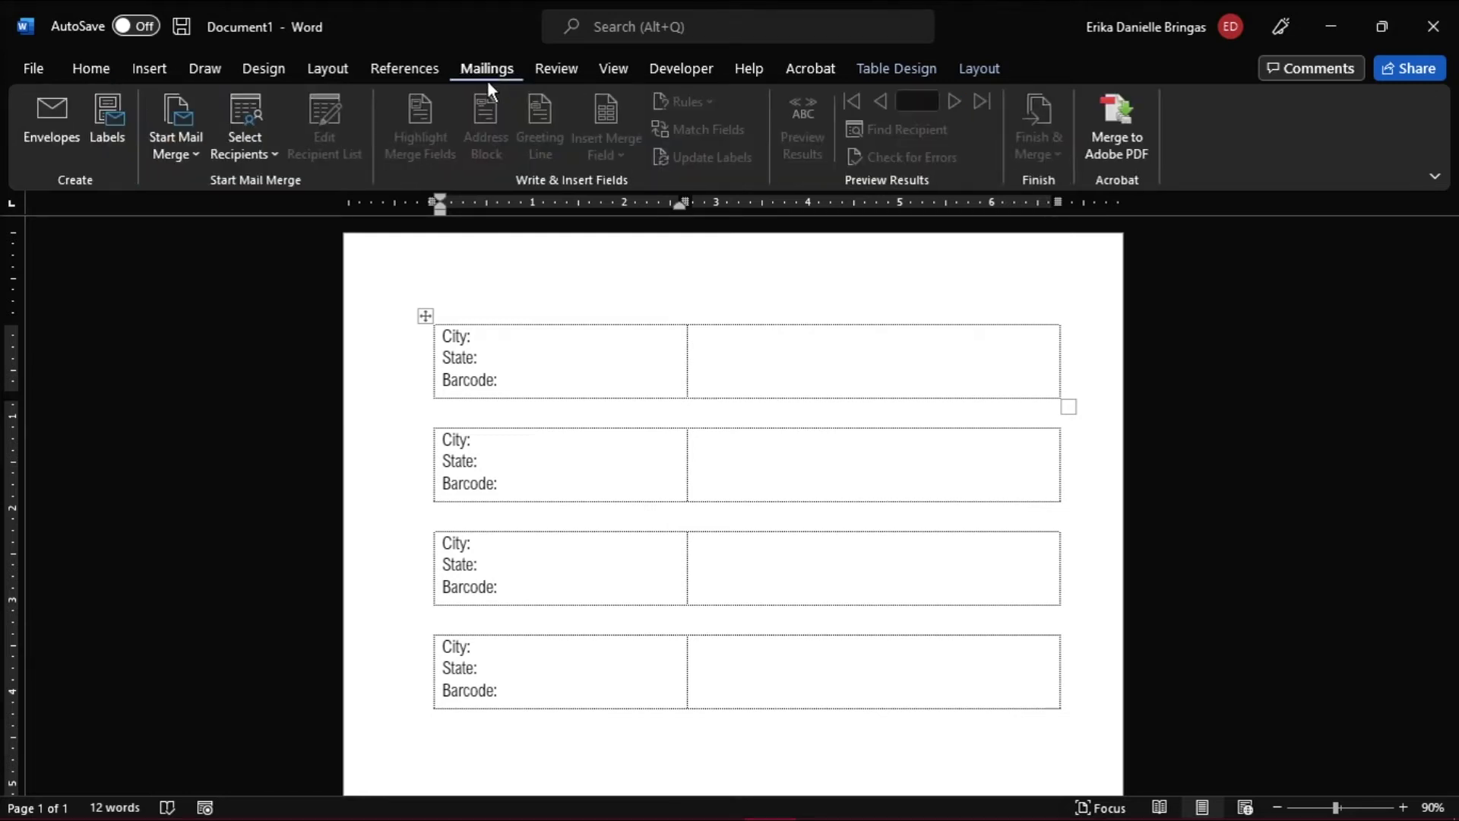
left_click(258, 142)
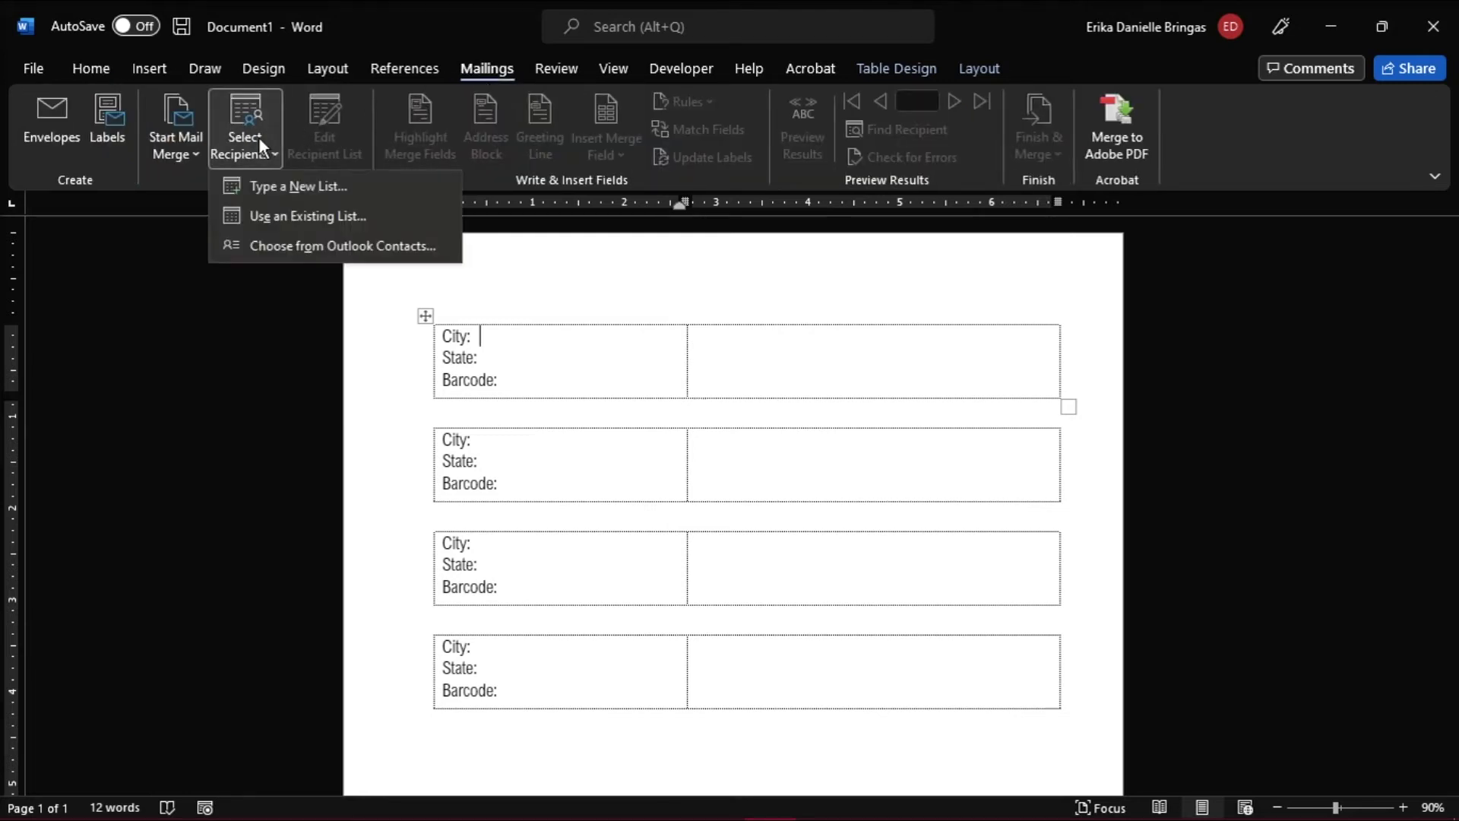
left_click(289, 211)
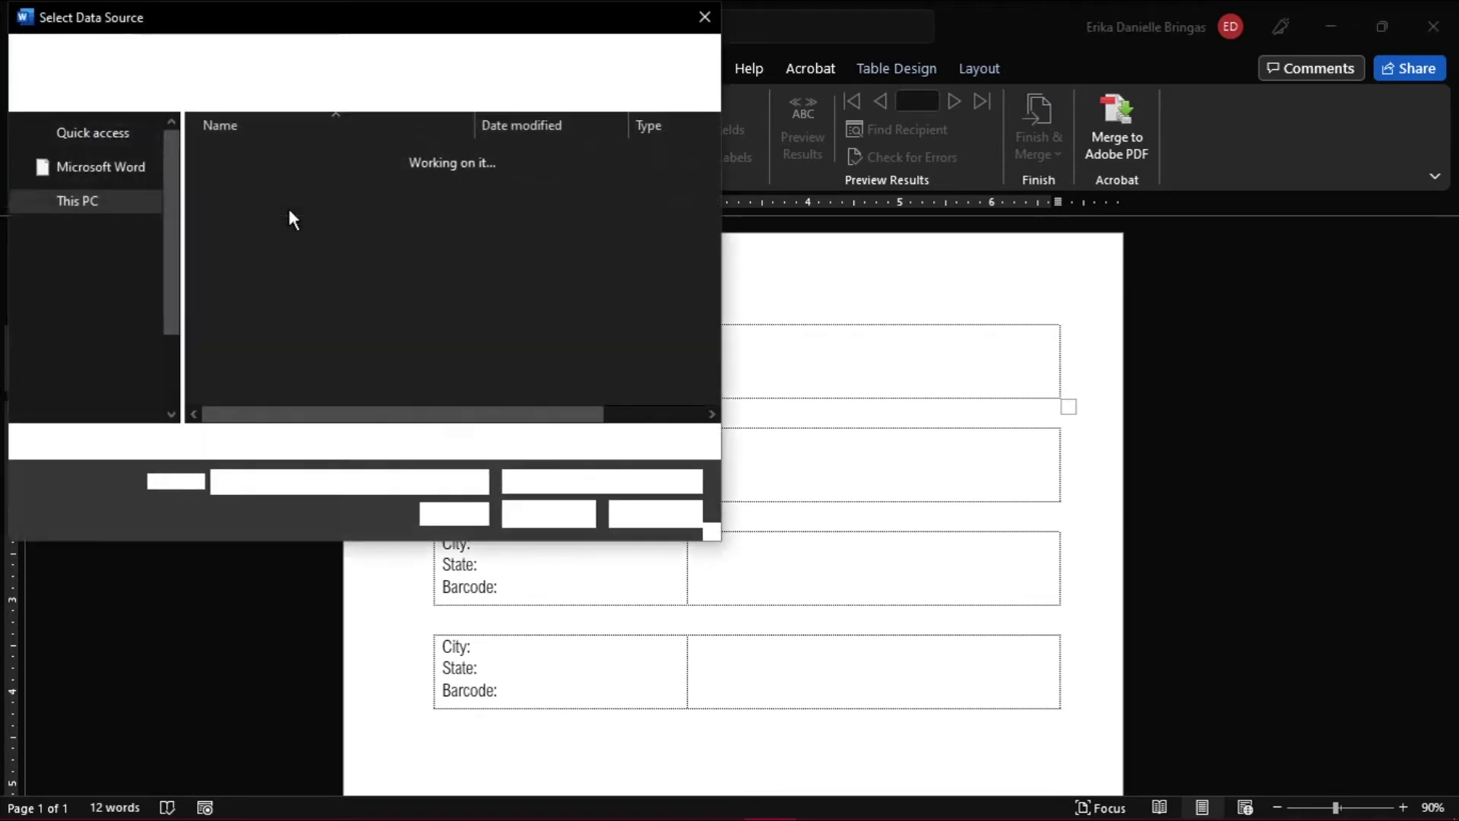
left_click(152, 209)
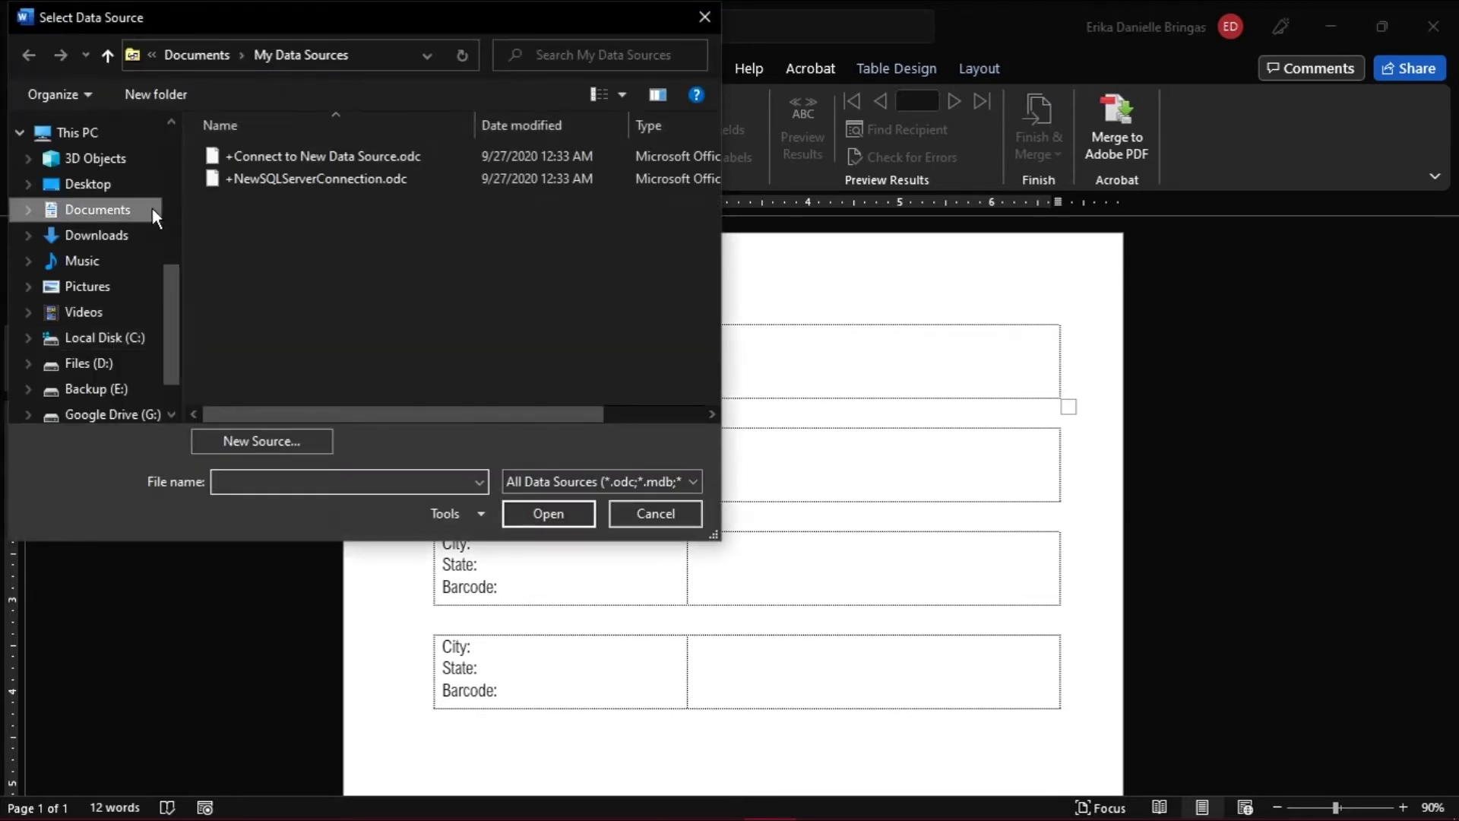
double_click(330, 308)
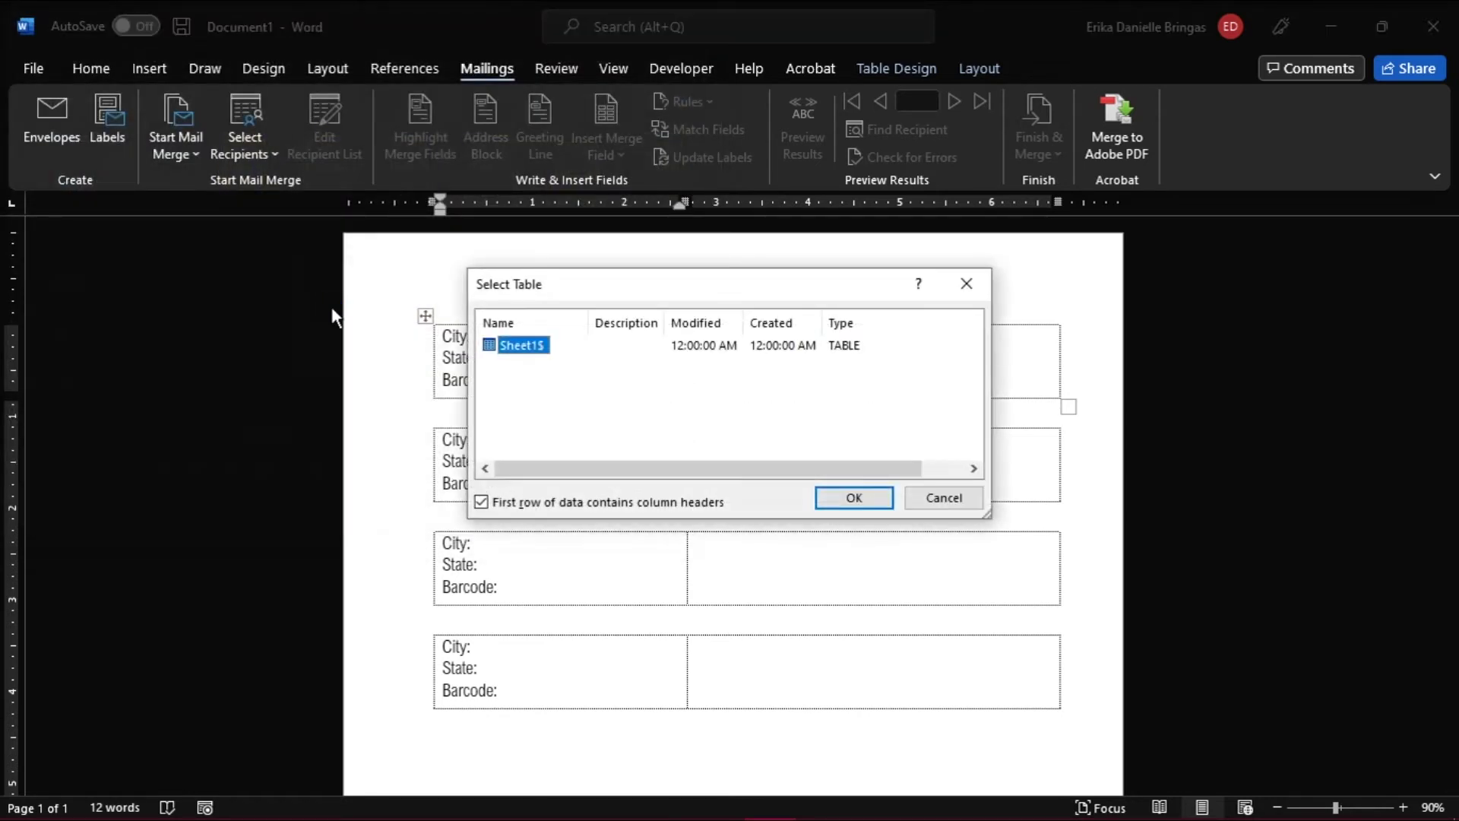
left_click(854, 498)
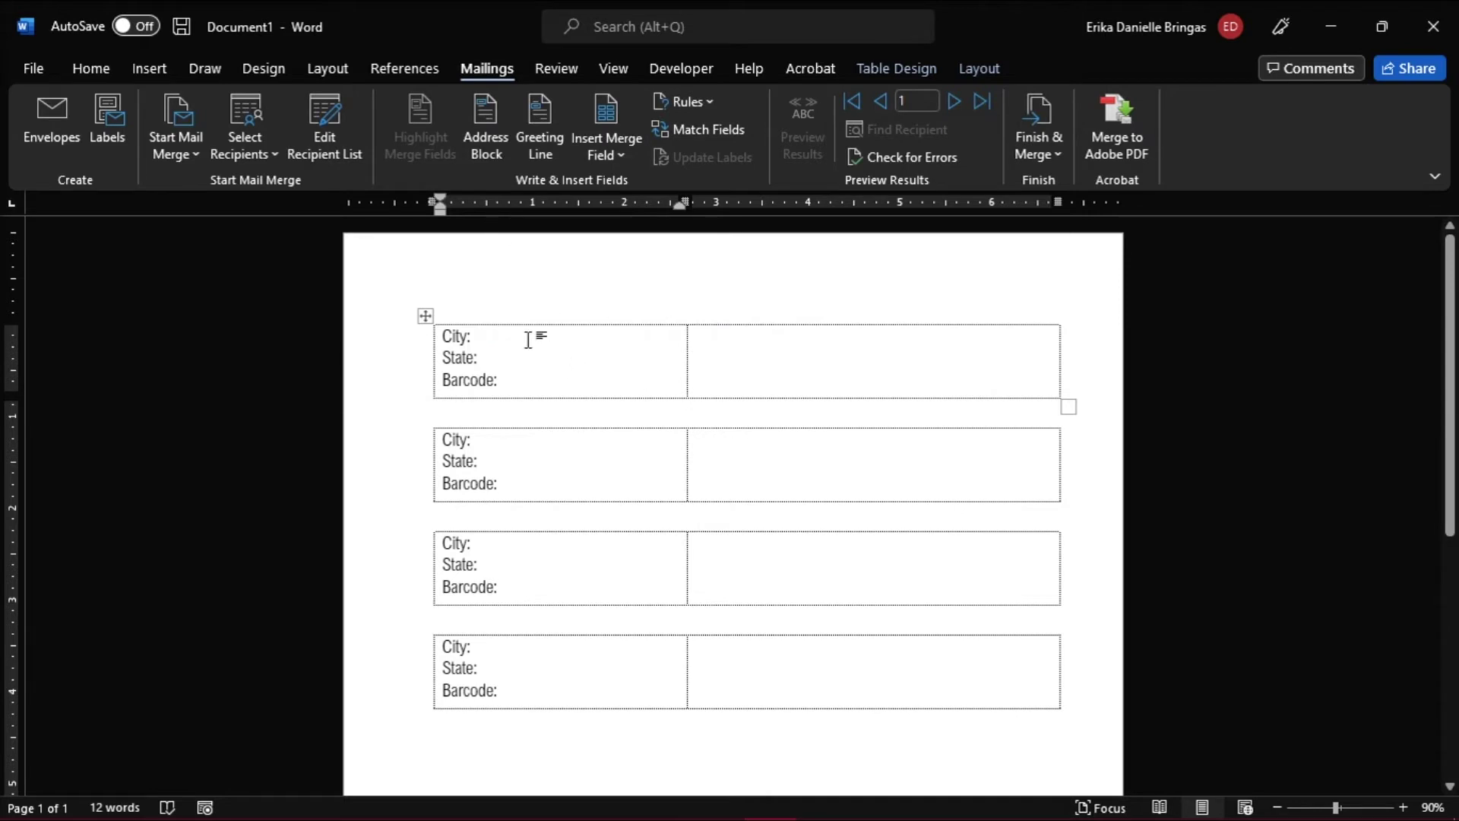
Insert City, State and Barcode merge fields into the first label.
left_click(601, 155)
left_click(617, 215)
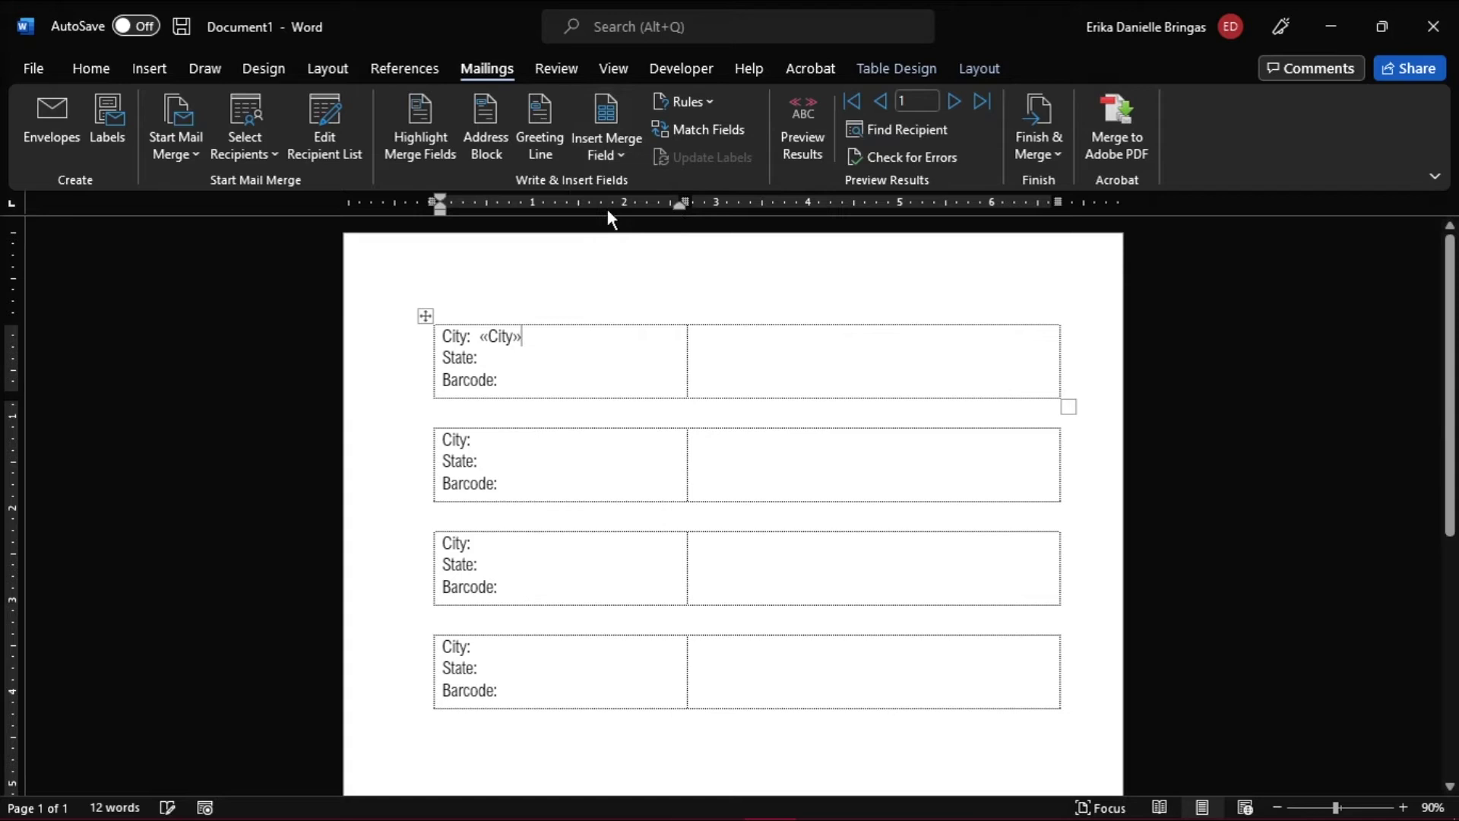
left_click(497, 363)
left_click(629, 146)
left_click(624, 245)
left_click(504, 380)
left_click(606, 144)
left_click(631, 185)
Add a Next Record rule plus City, State and Barcode fields to the second label.
left_click(524, 435)
left_click(605, 145)
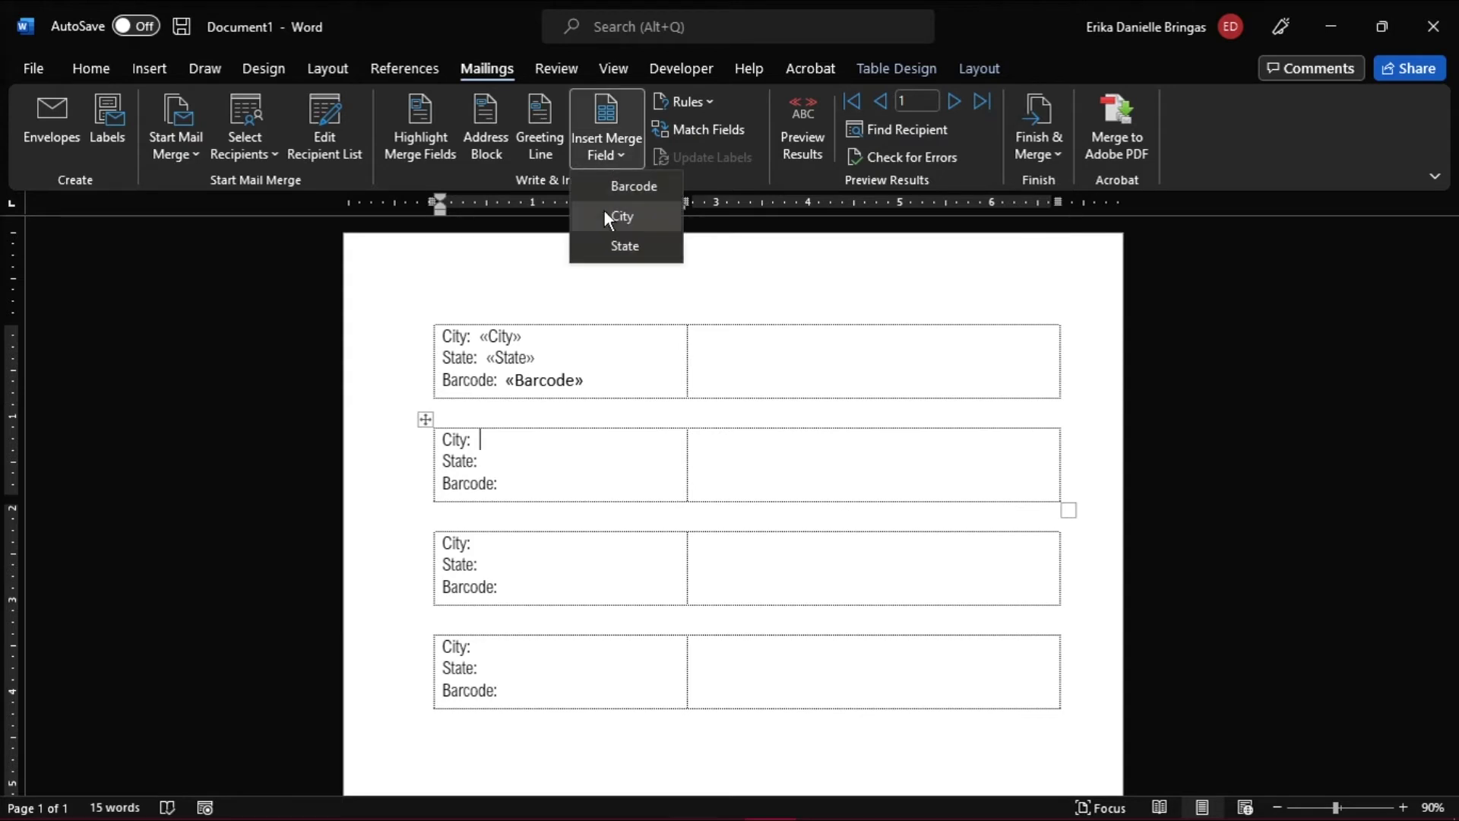
left_click(599, 153)
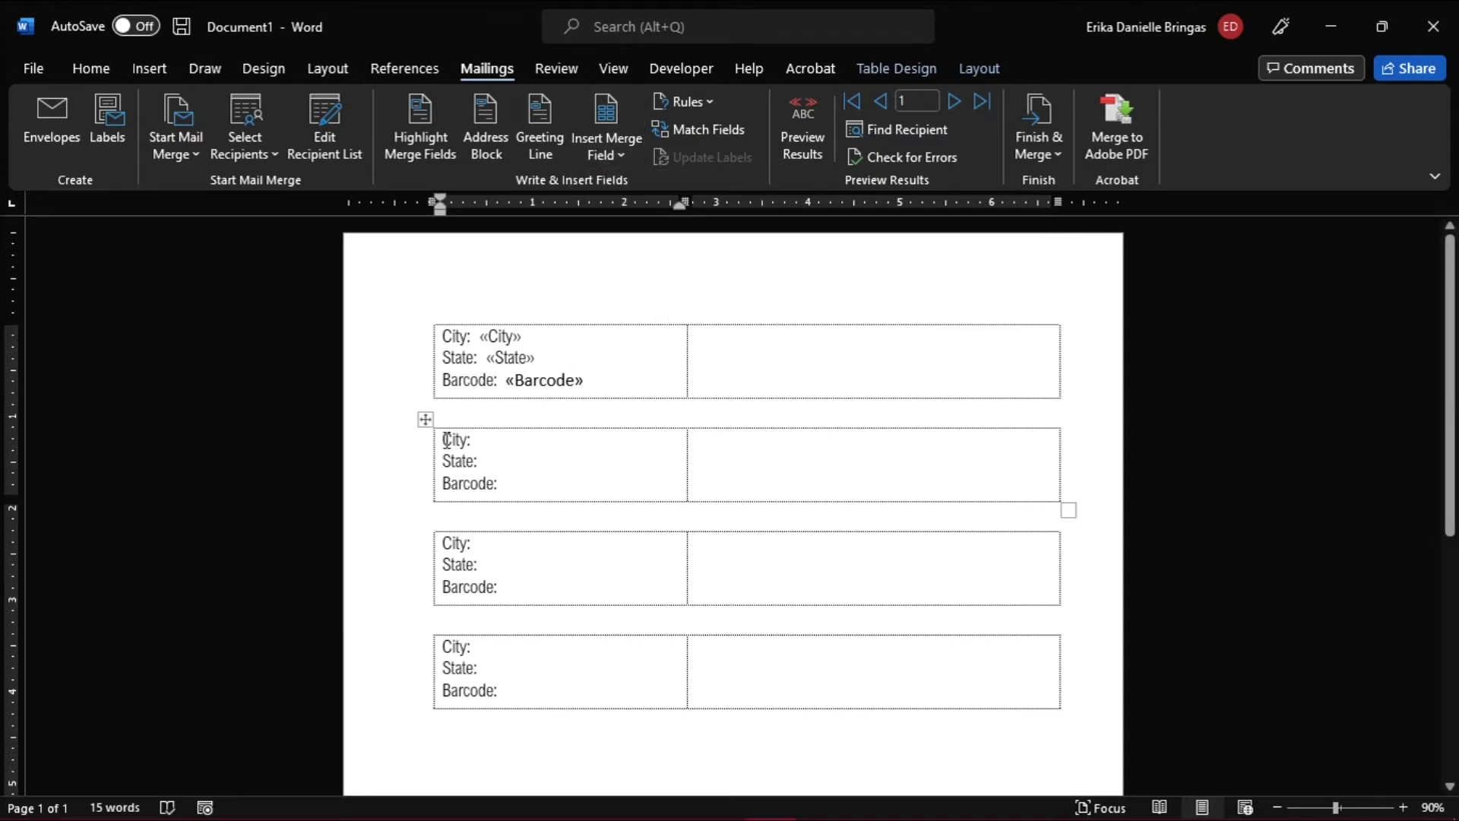
left_click(447, 440)
left_click(592, 148)
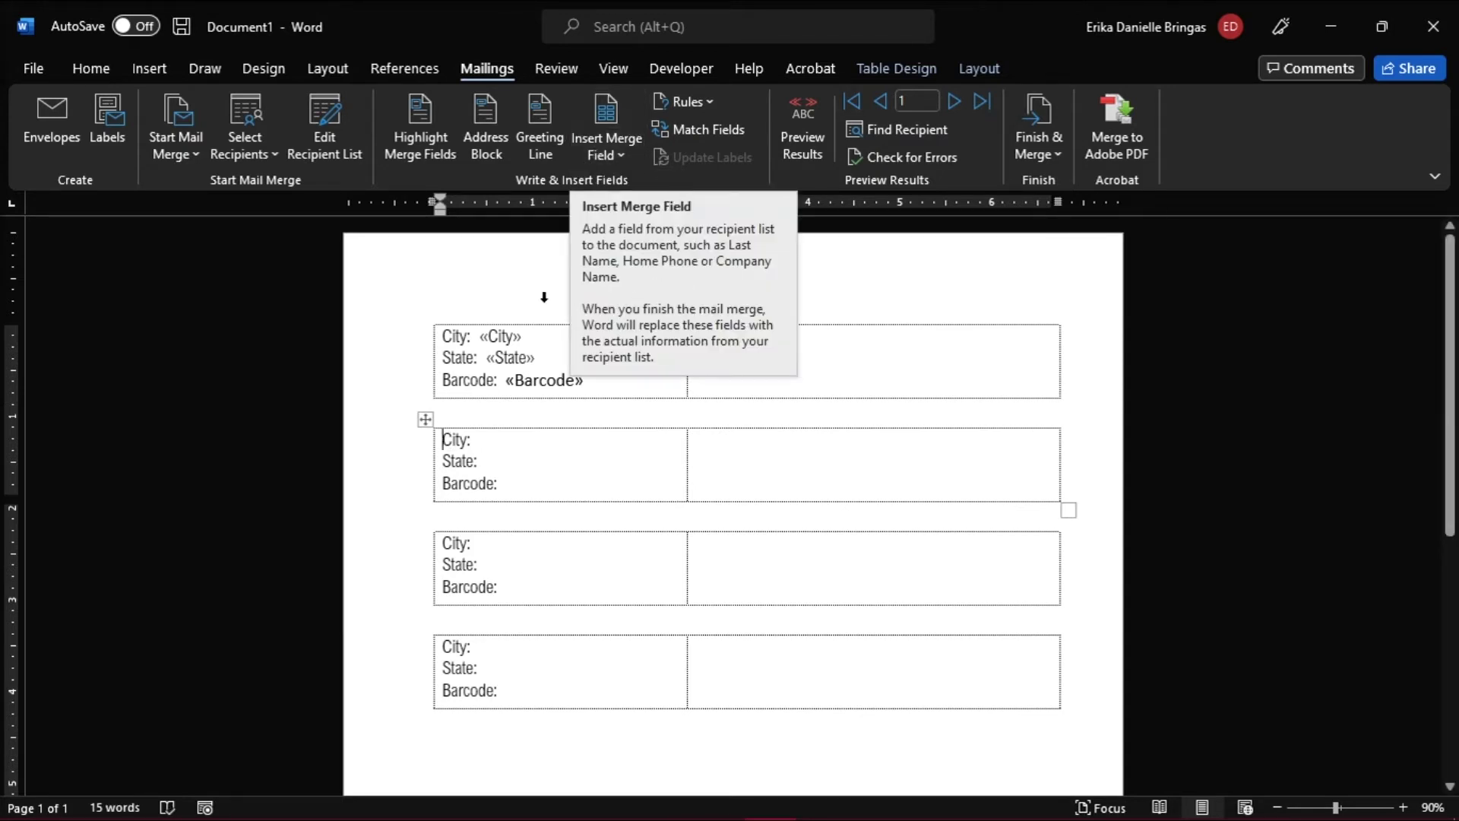
left_click(687, 102)
left_click(700, 282)
left_click(606, 148)
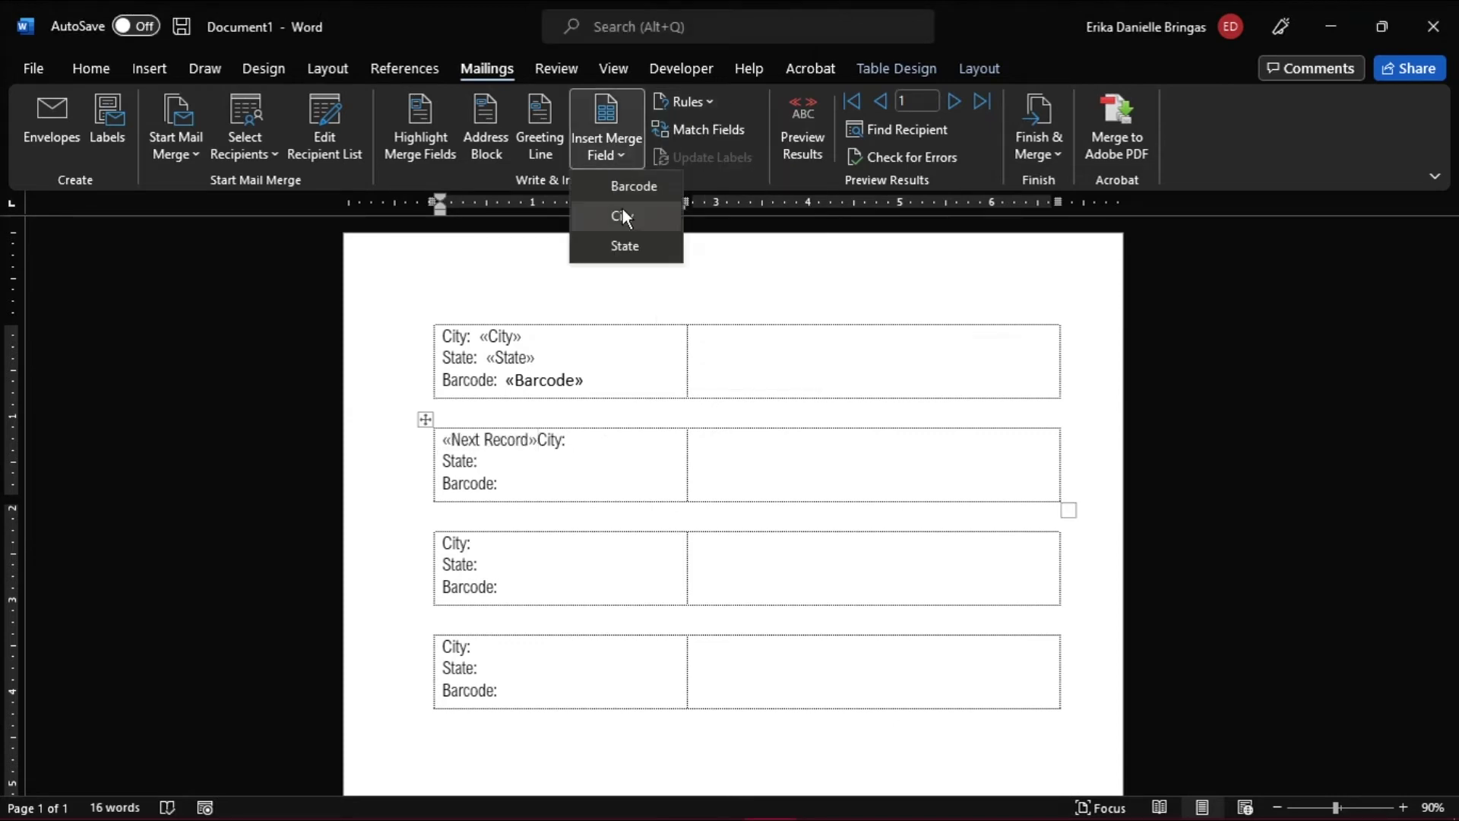
left_click(623, 216)
left_click(487, 461)
left_click(606, 148)
Add a Next Record rule plus City, State and Barcode fields to the third label.
left_click(447, 542)
left_click(688, 101)
left_click(703, 281)
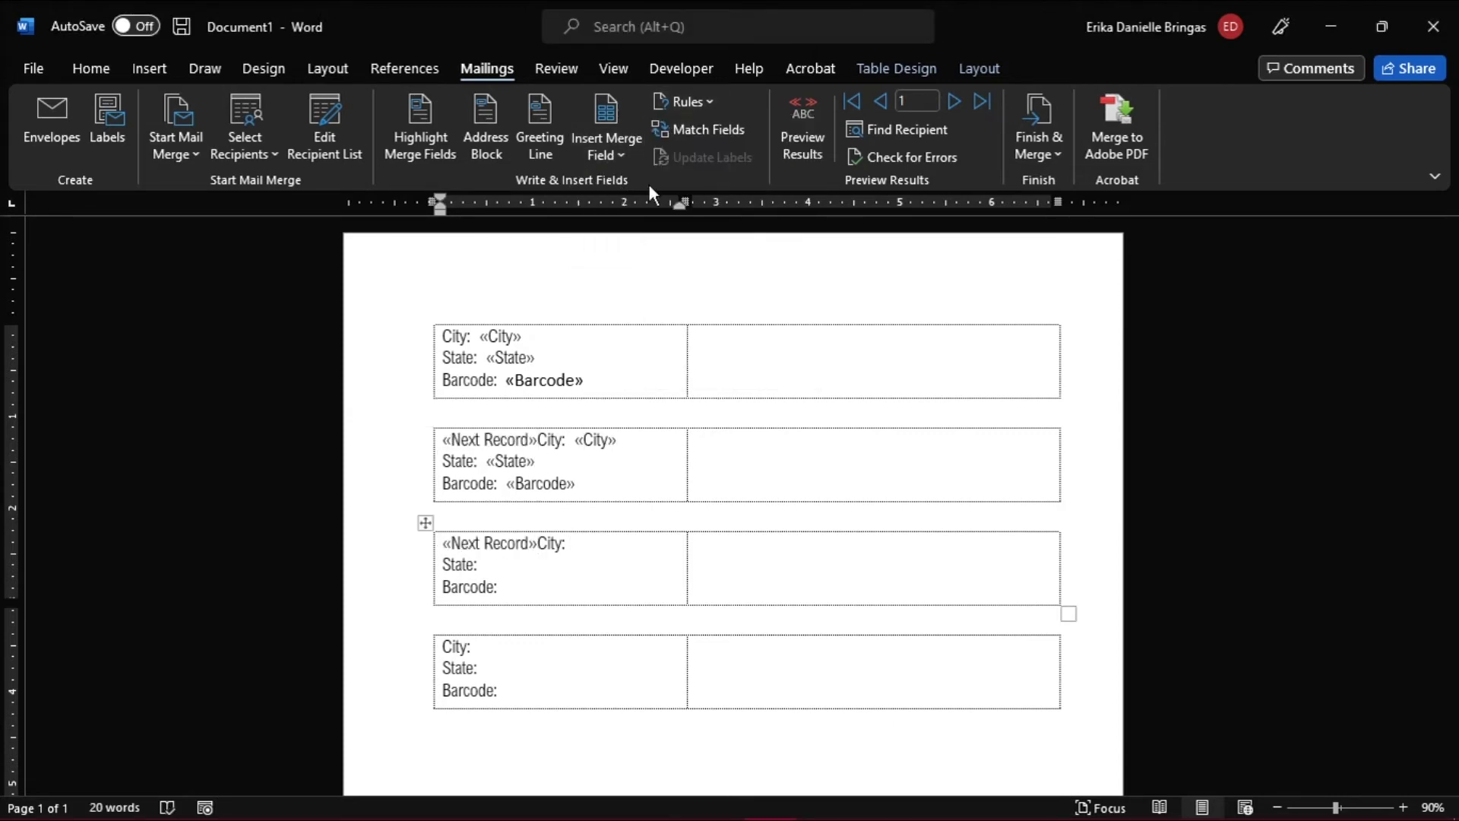
left_click(623, 216)
left_click(625, 245)
left_click(634, 185)
Add a Next Record rule plus City, State and Barcode fields to the fourth label.
left_click(447, 646)
left_click(702, 279)
left_click(597, 149)
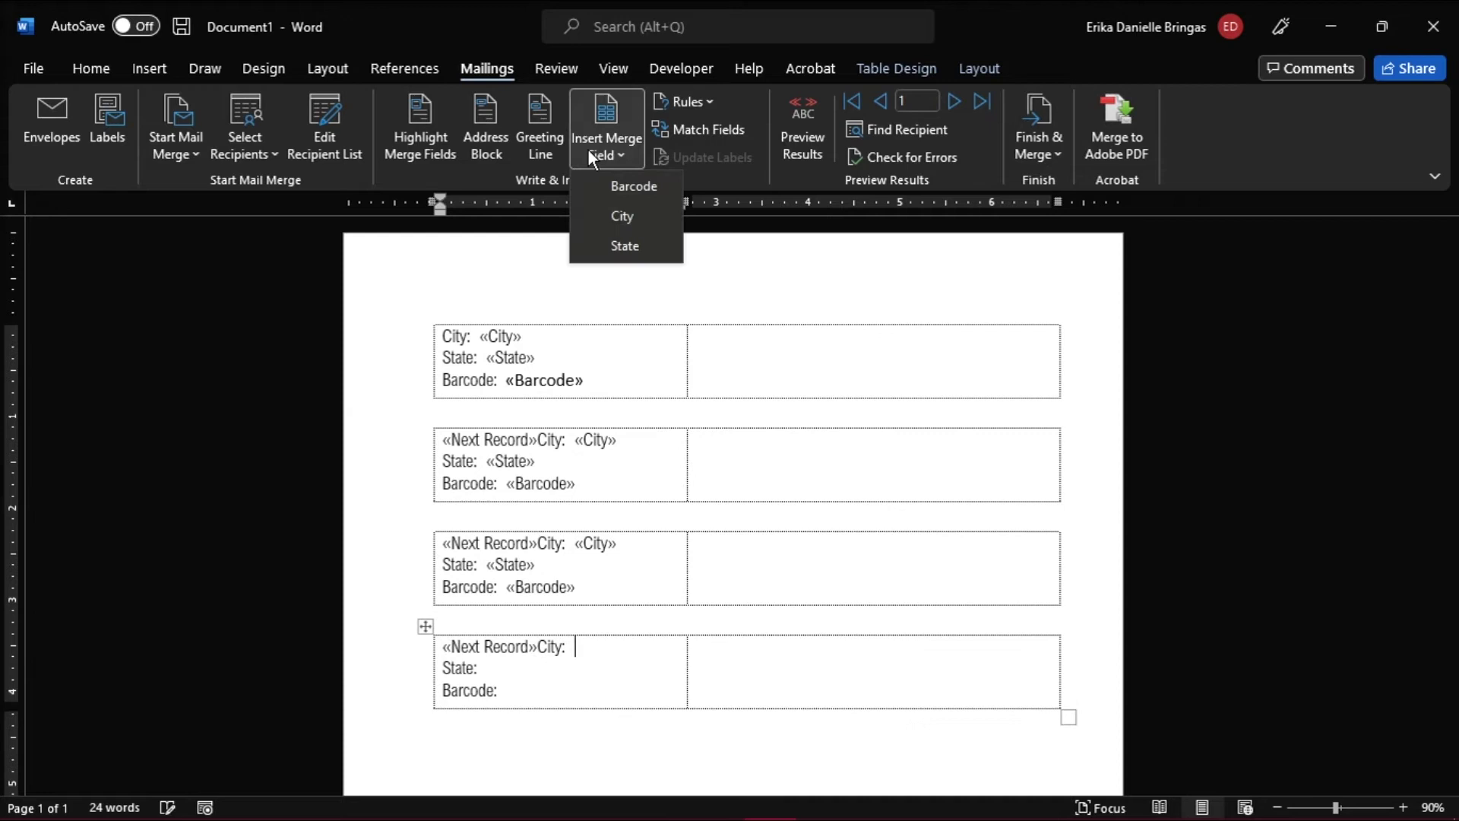
left_click(622, 216)
left_click(625, 246)
left_click(634, 185)
left_click(736, 341)
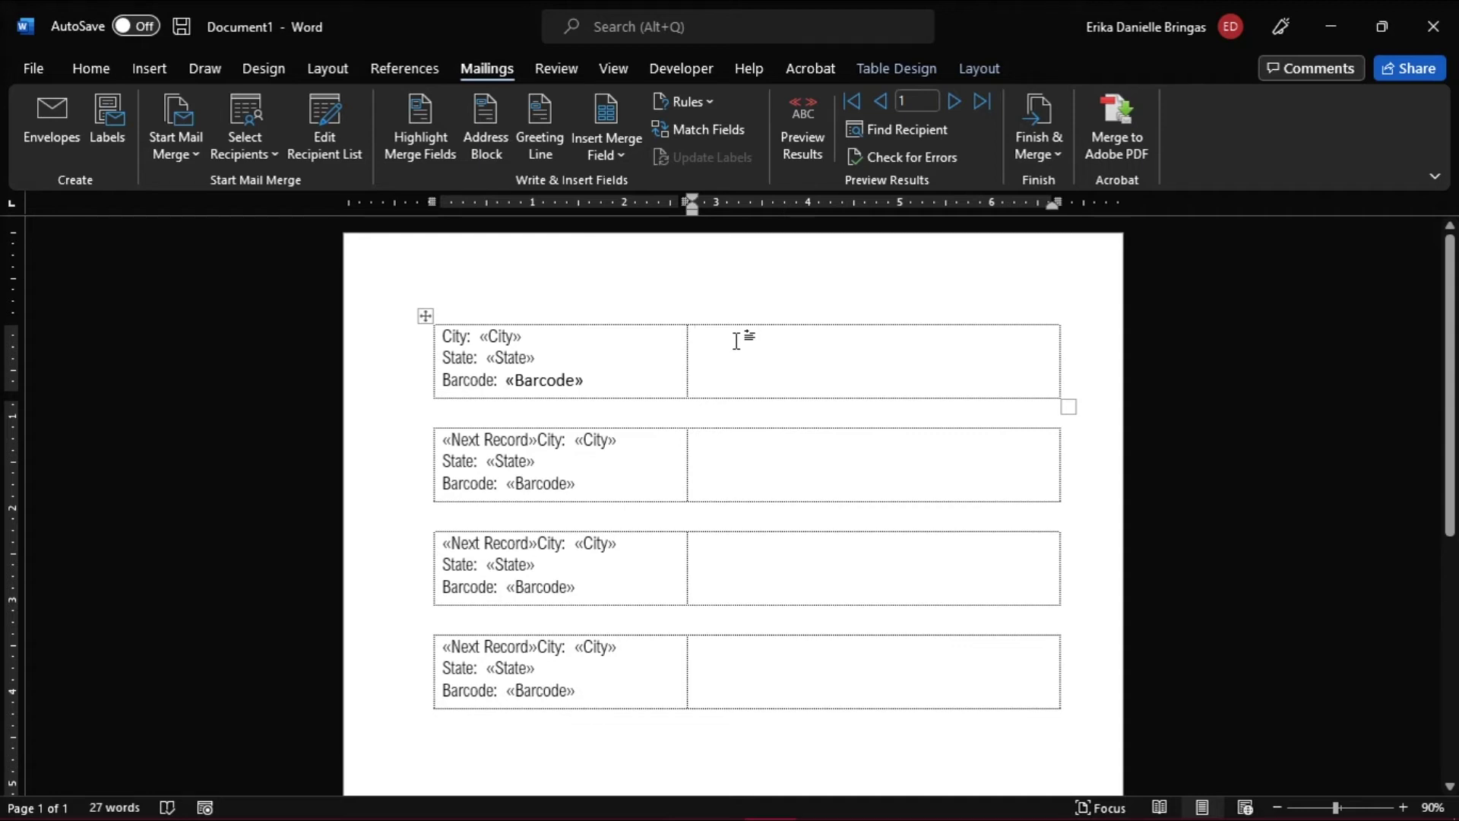
Add field code 'MERGEBARCODE Barcode QR \s 70 h\ 100 \f 0xC7751B' in the first label's right cell, then update it.
key("ctrl+F9")
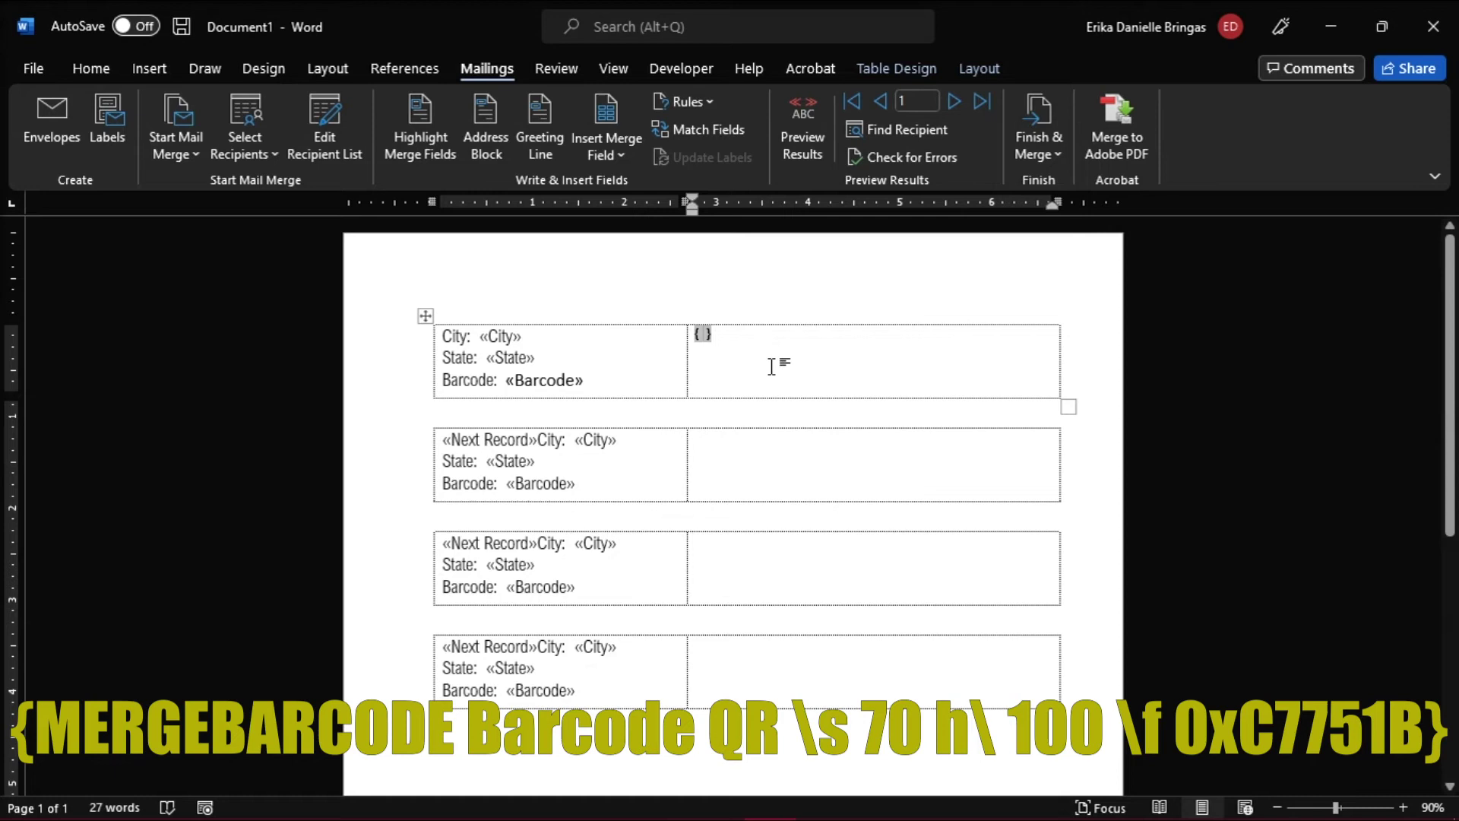
type("MERGEBARCODE Barcode QR \\s 70 h\\ 100 \\f 0xC7751B")
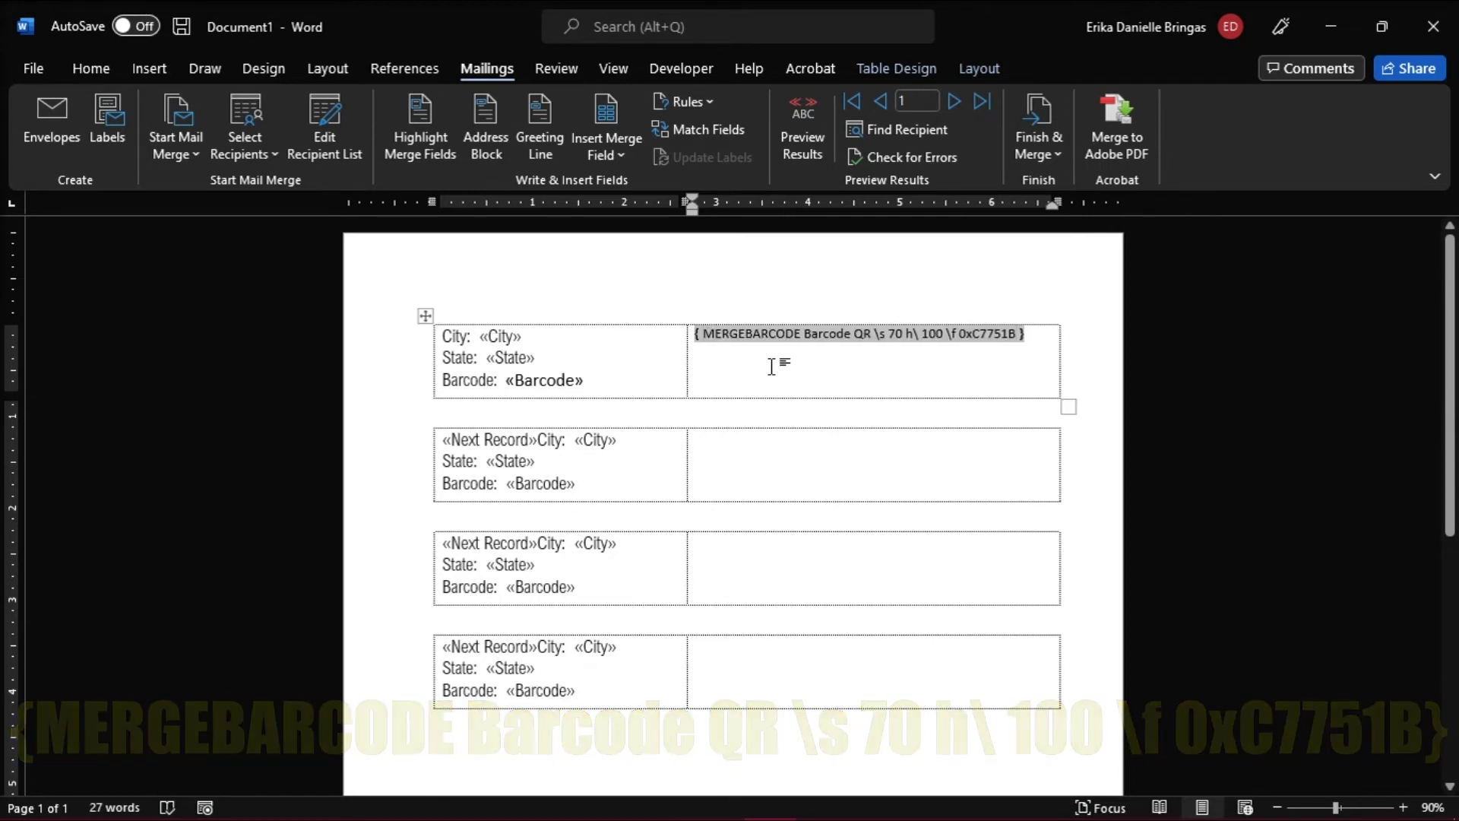
right_click(1016, 342)
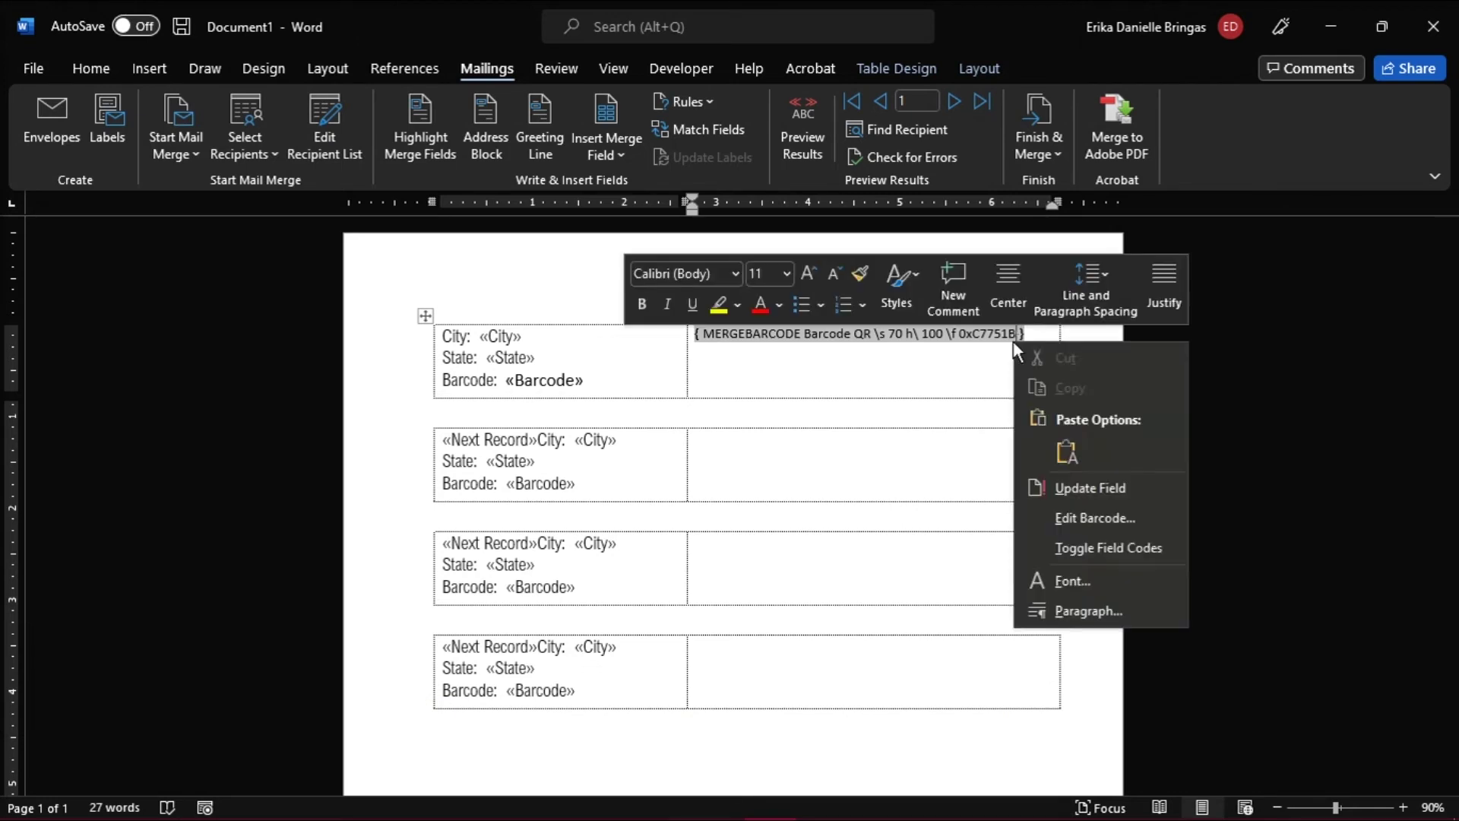
left_click(1083, 490)
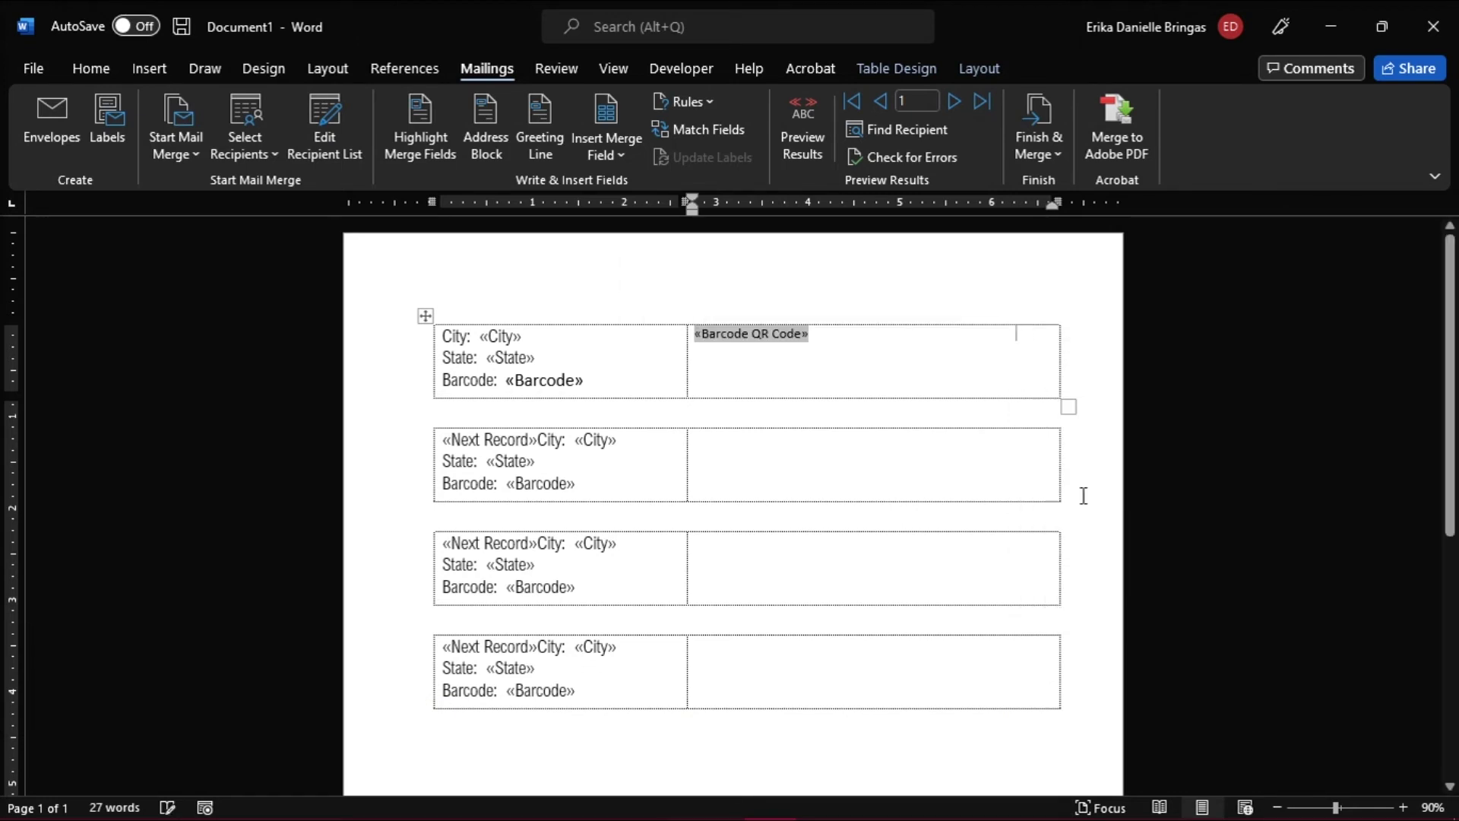
left_click(870, 336)
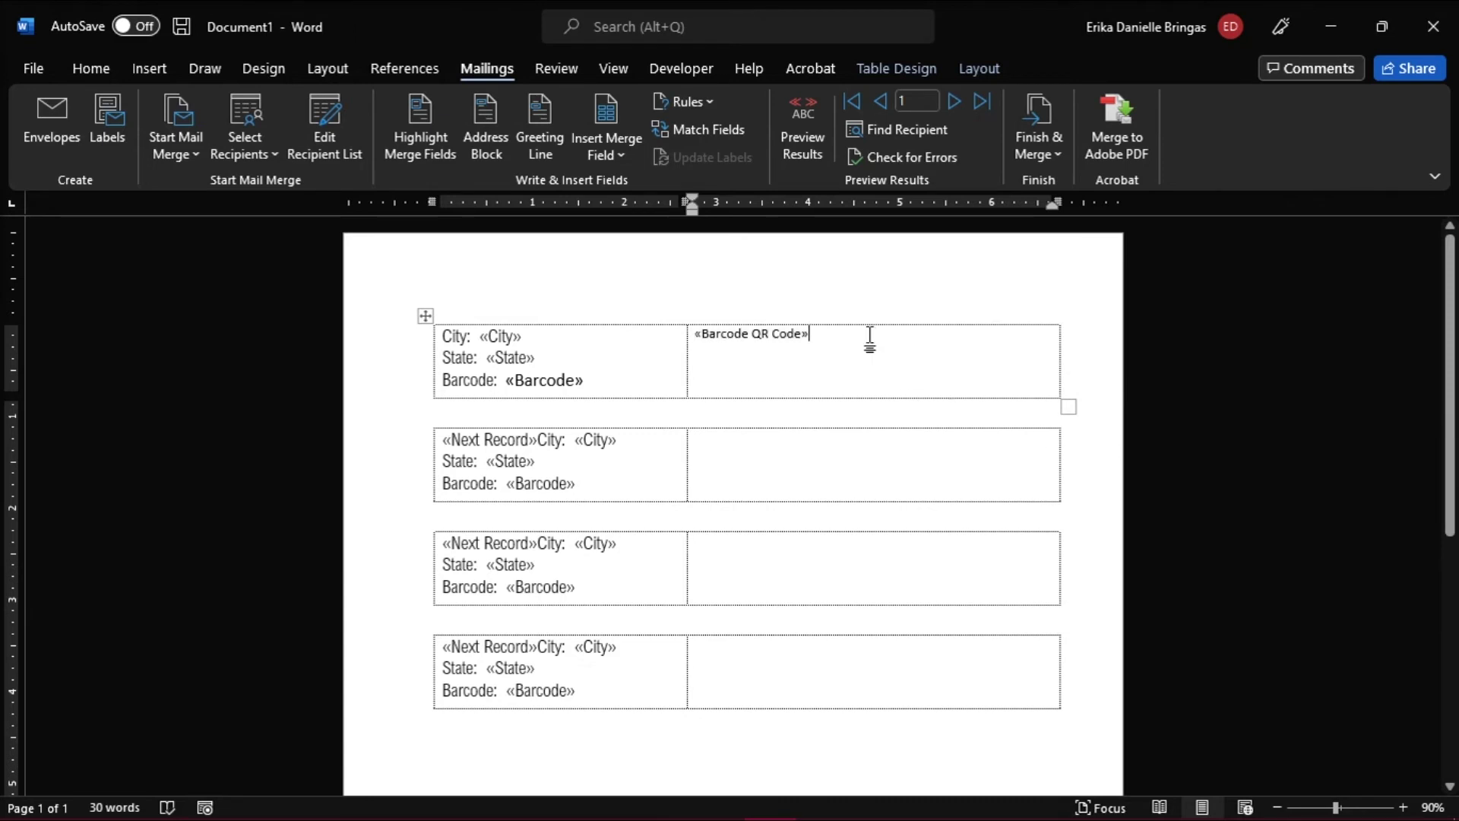
Paste the MERGEBARCODE field into the second and third labels' right cells and update them.
left_click(783, 460)
key("ctrl+v")
right_click(794, 448)
left_click(854, 593)
left_click(814, 544)
key("ctrl+F9")
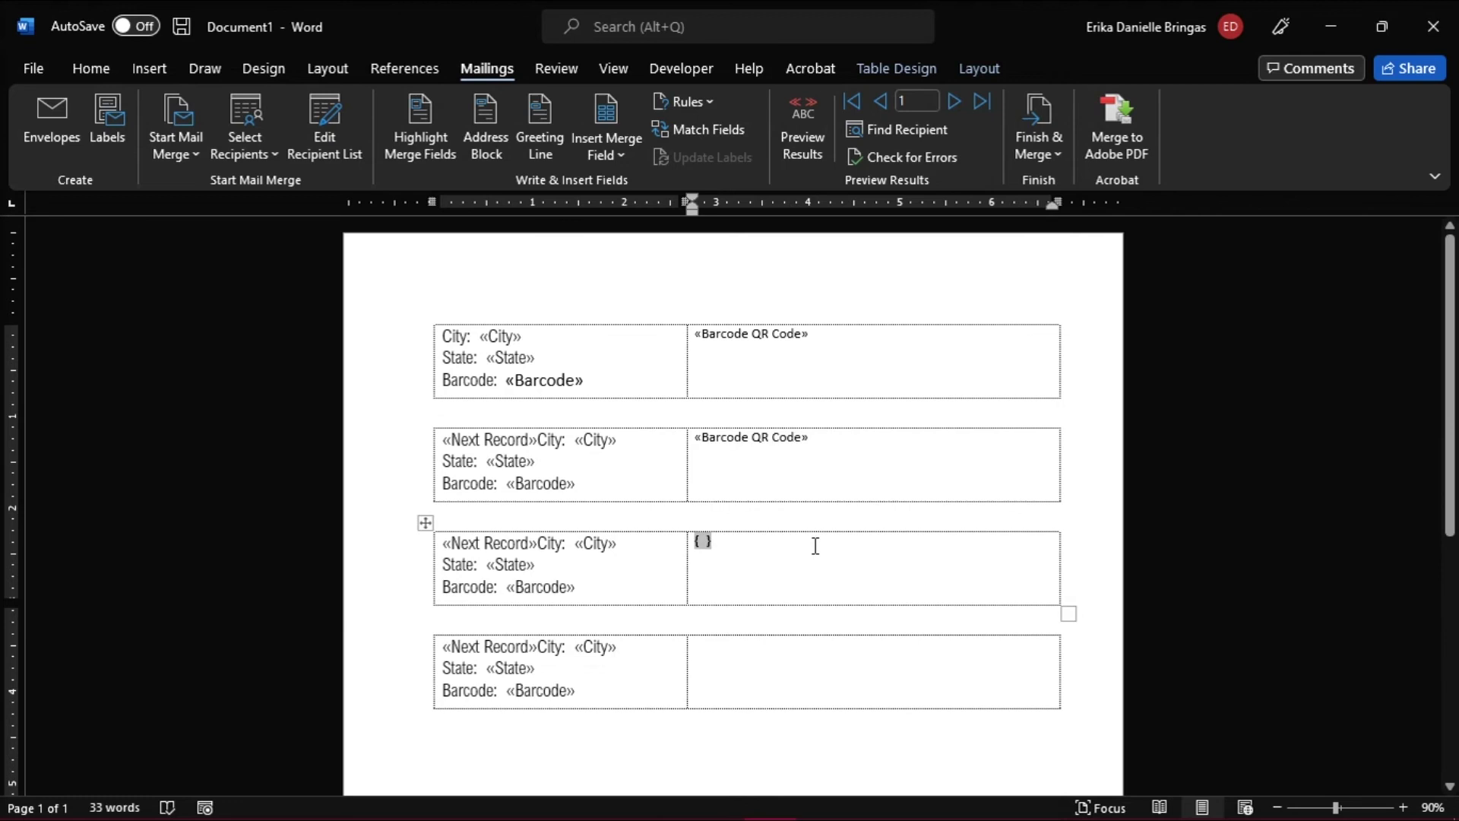
key("ctrl+v")
right_click(748, 546)
left_click(817, 404)
Paste the MERGEBARCODE field into the fourth label's right cell and update it.
left_click(760, 669)
key("ctrl+F9")
type("MERGEBARCODE Barcode QR \\s 70 h\\ 100 \\f 0xC7751B")
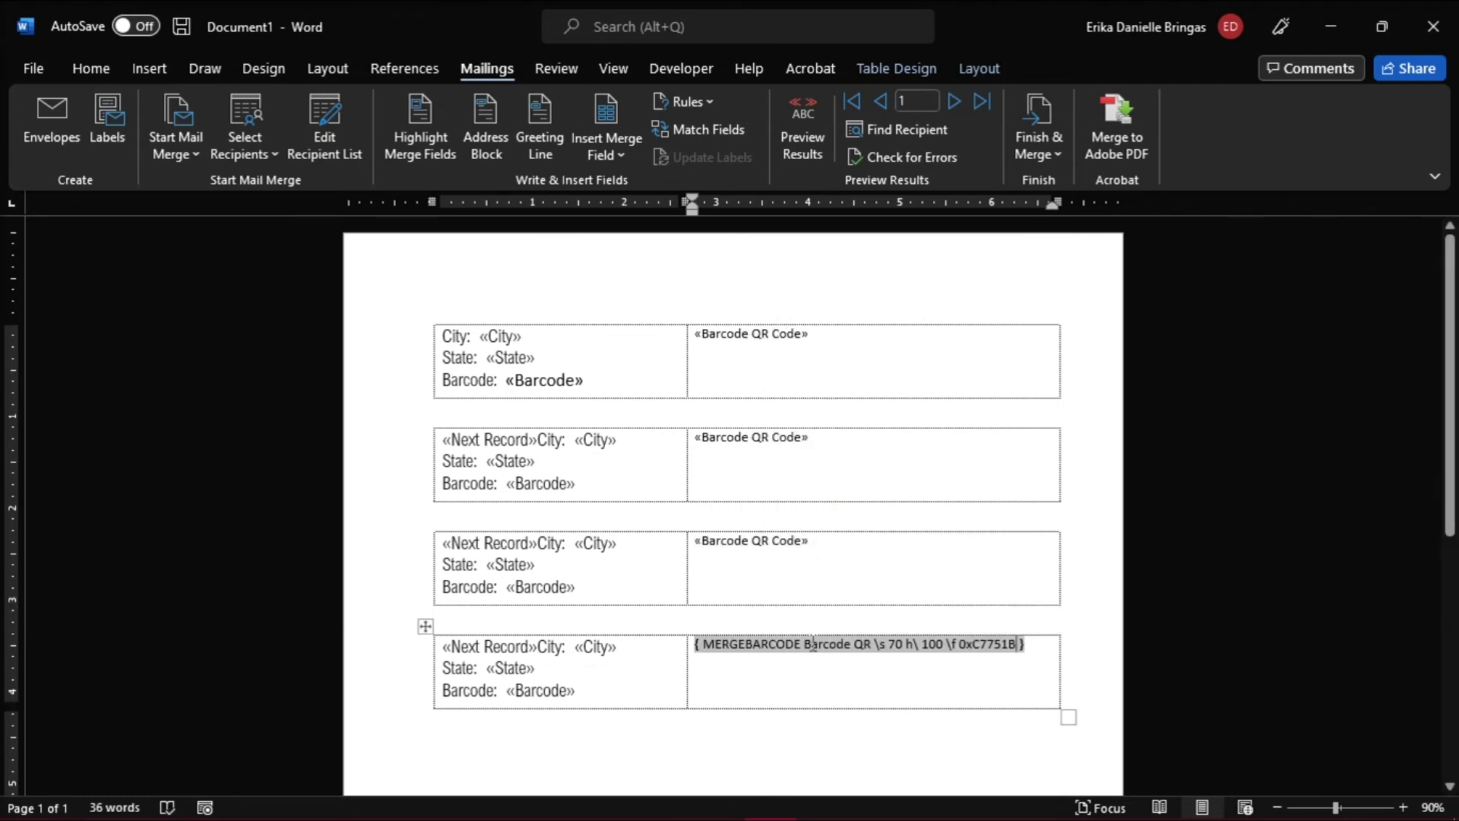
right_click(812, 645)
left_click(907, 506)
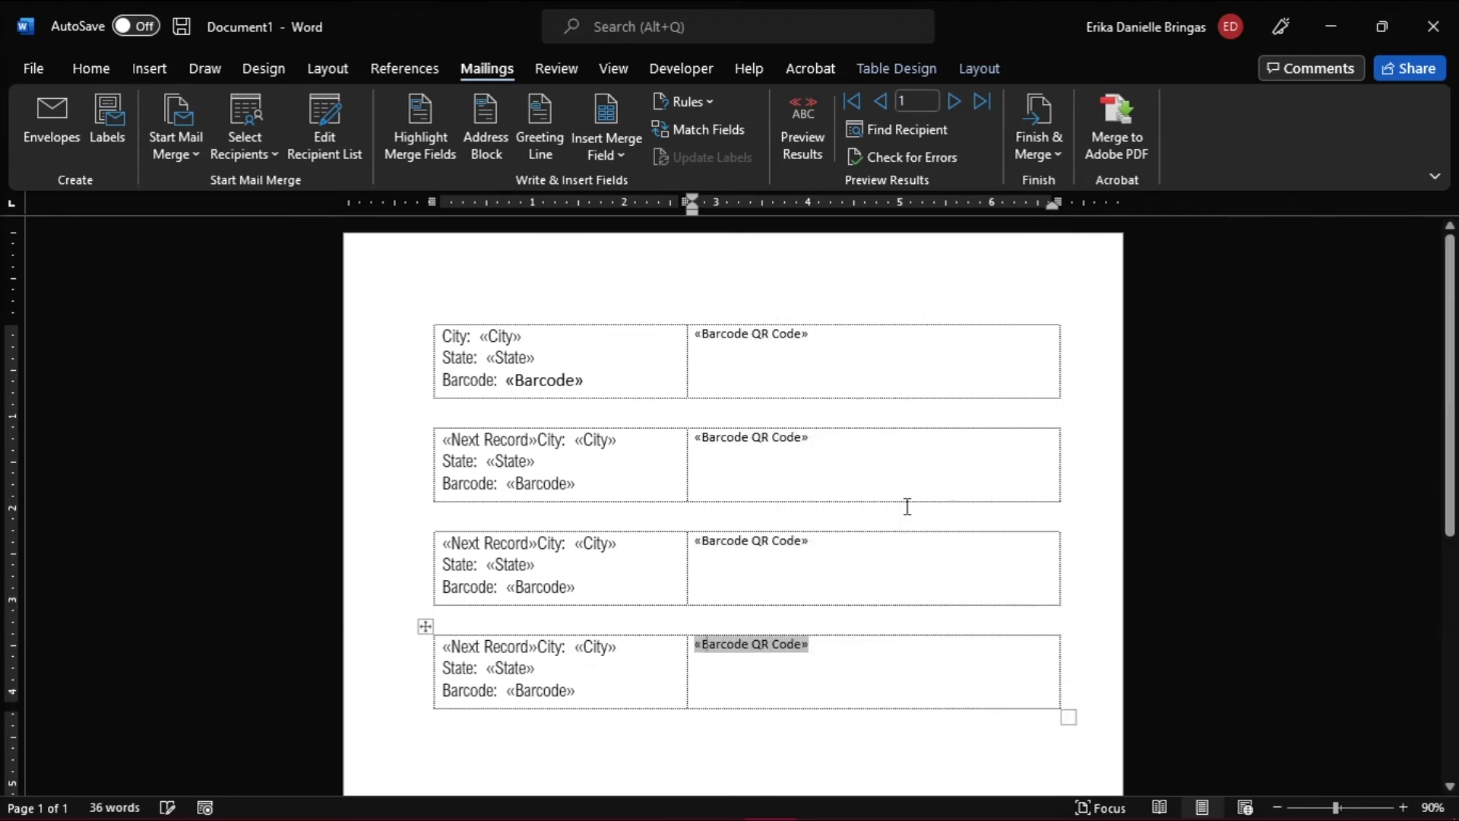
left_click(859, 352)
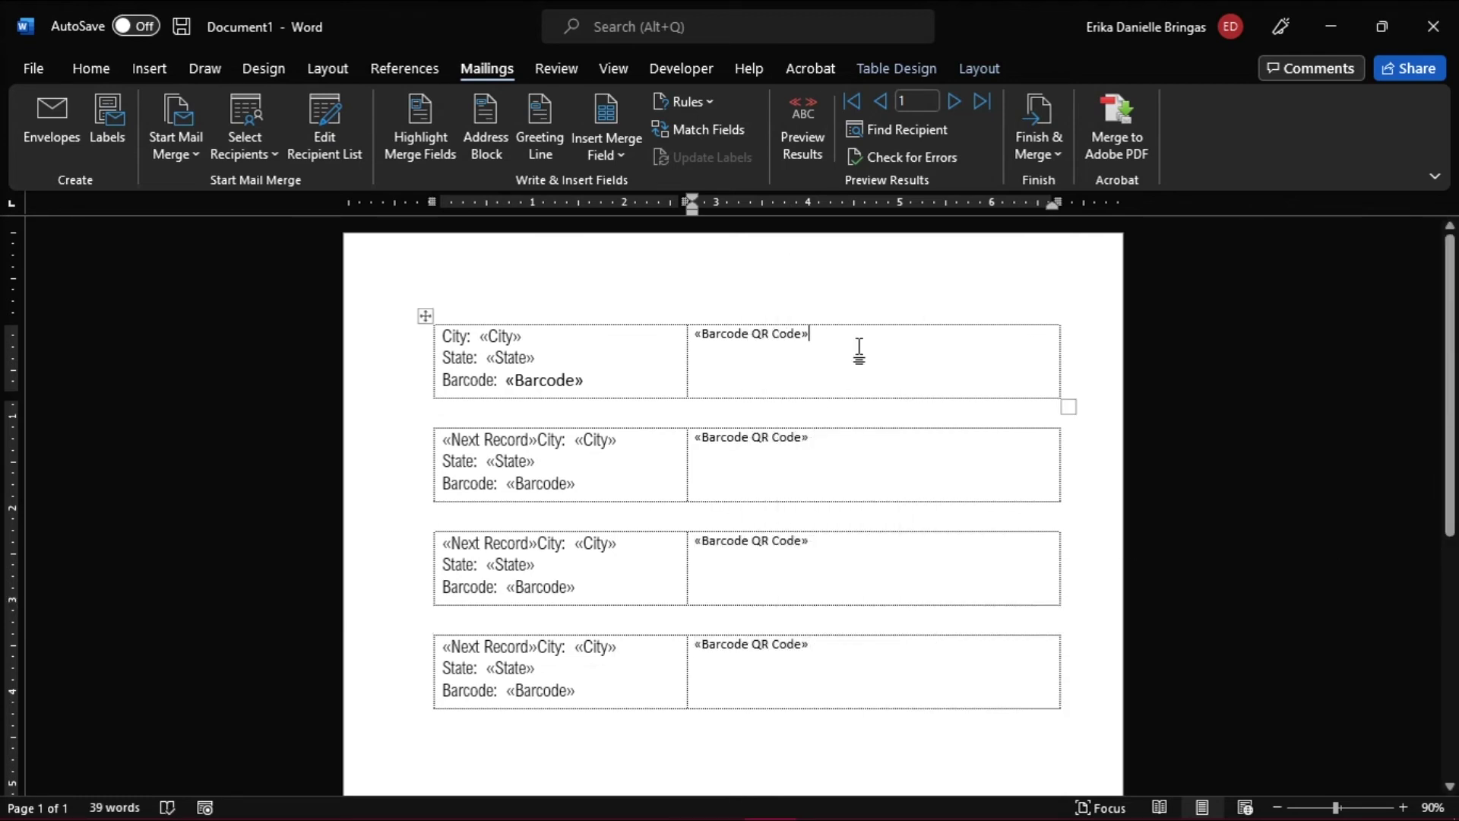
Preview the merged results showing Melbourne, Hobart, Launceston and Cairns with QR codes.
left_click(805, 148)
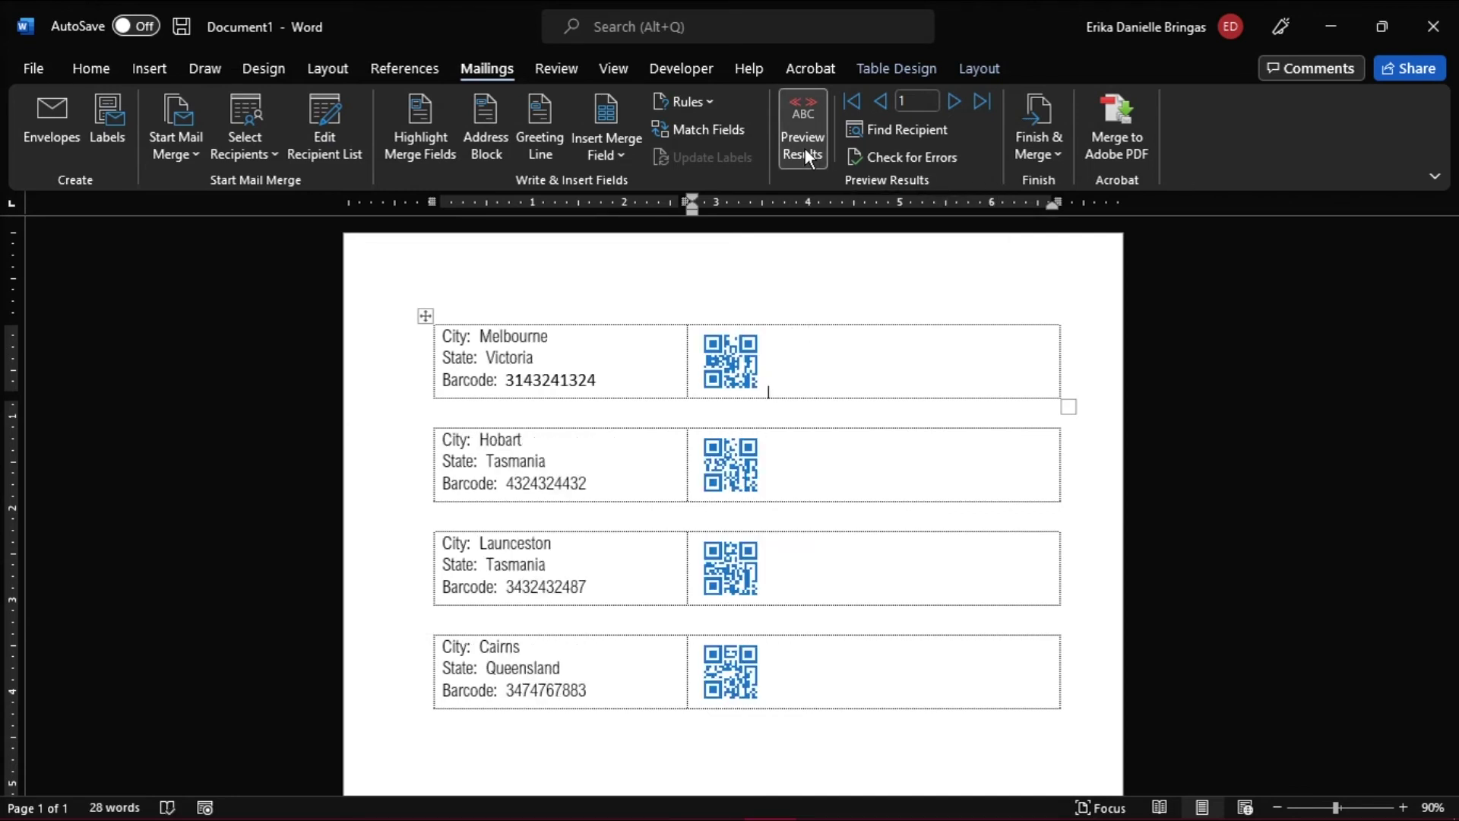
left_click(793, 368)
key("ctrl+e")
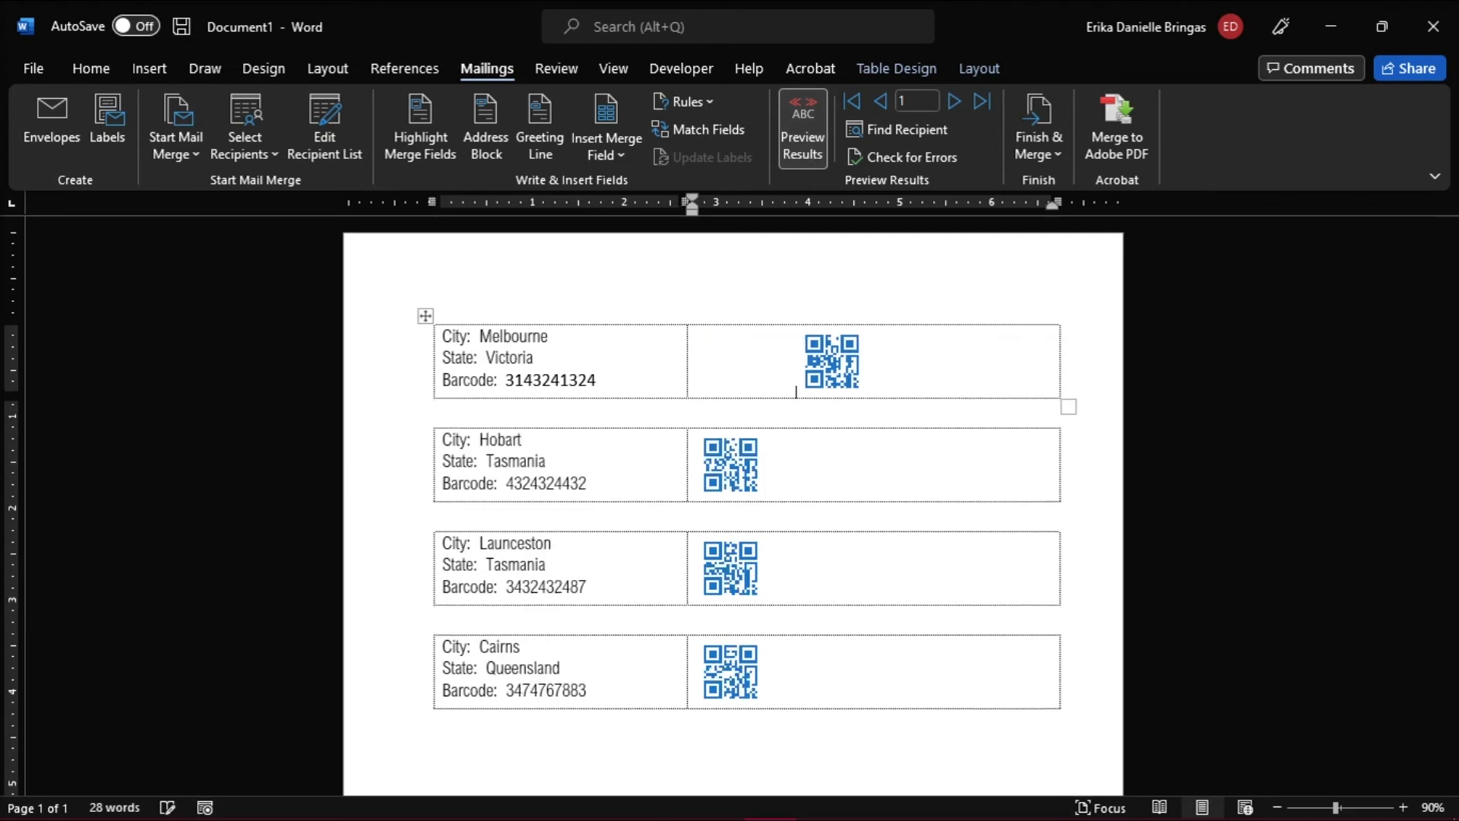
left_click(793, 485)
key("ctrl+z")
Widen the left column of all four labels.
left_click_drag(688, 361, 797, 361)
left_click_drag(681, 466, 797, 466)
left_click_drag(684, 561, 795, 567)
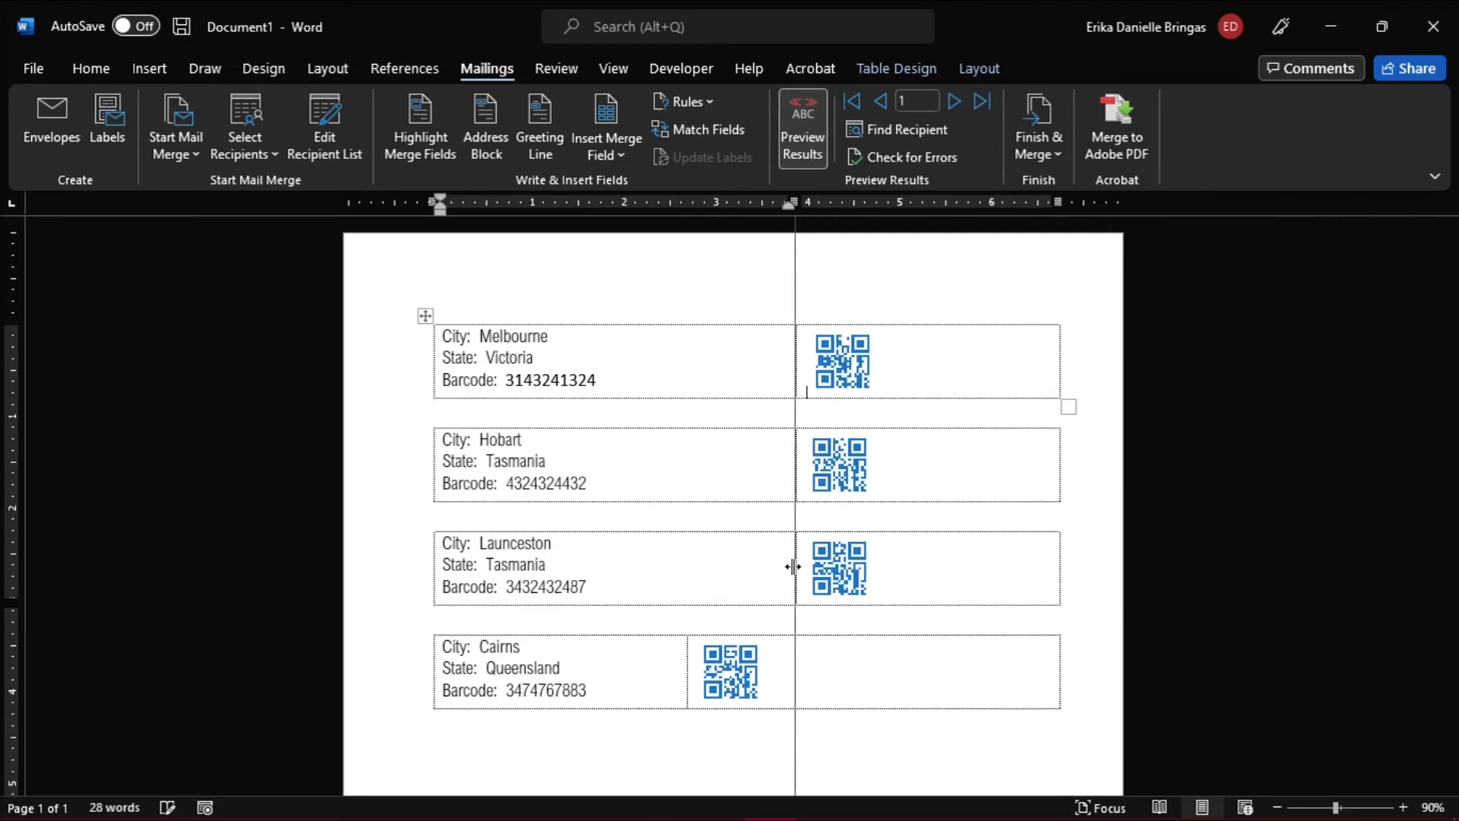
left_click_drag(686, 659, 796, 661)
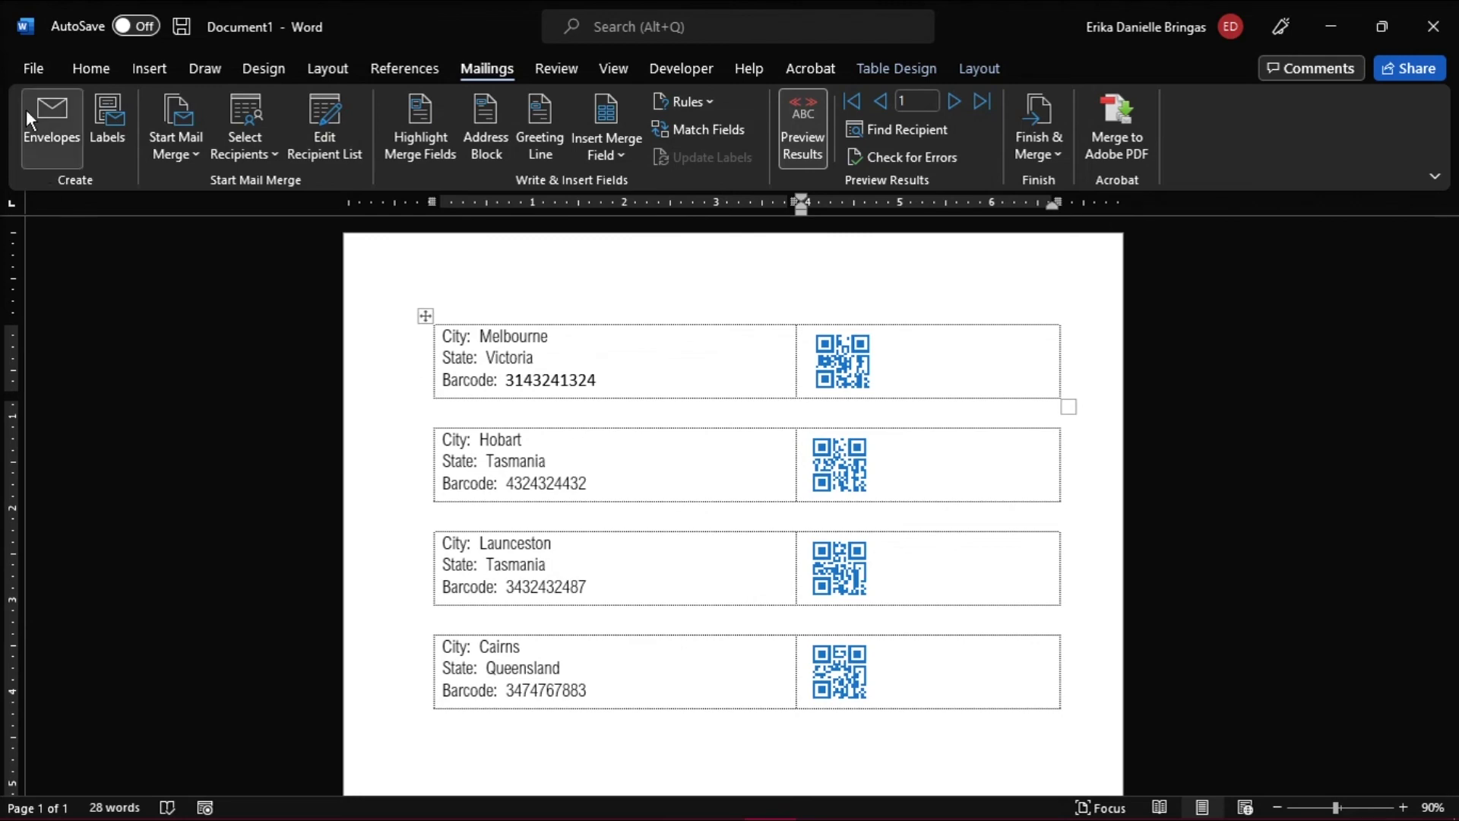
Show the four merged labels with blue QR codes in print preview.
left_click(30, 68)
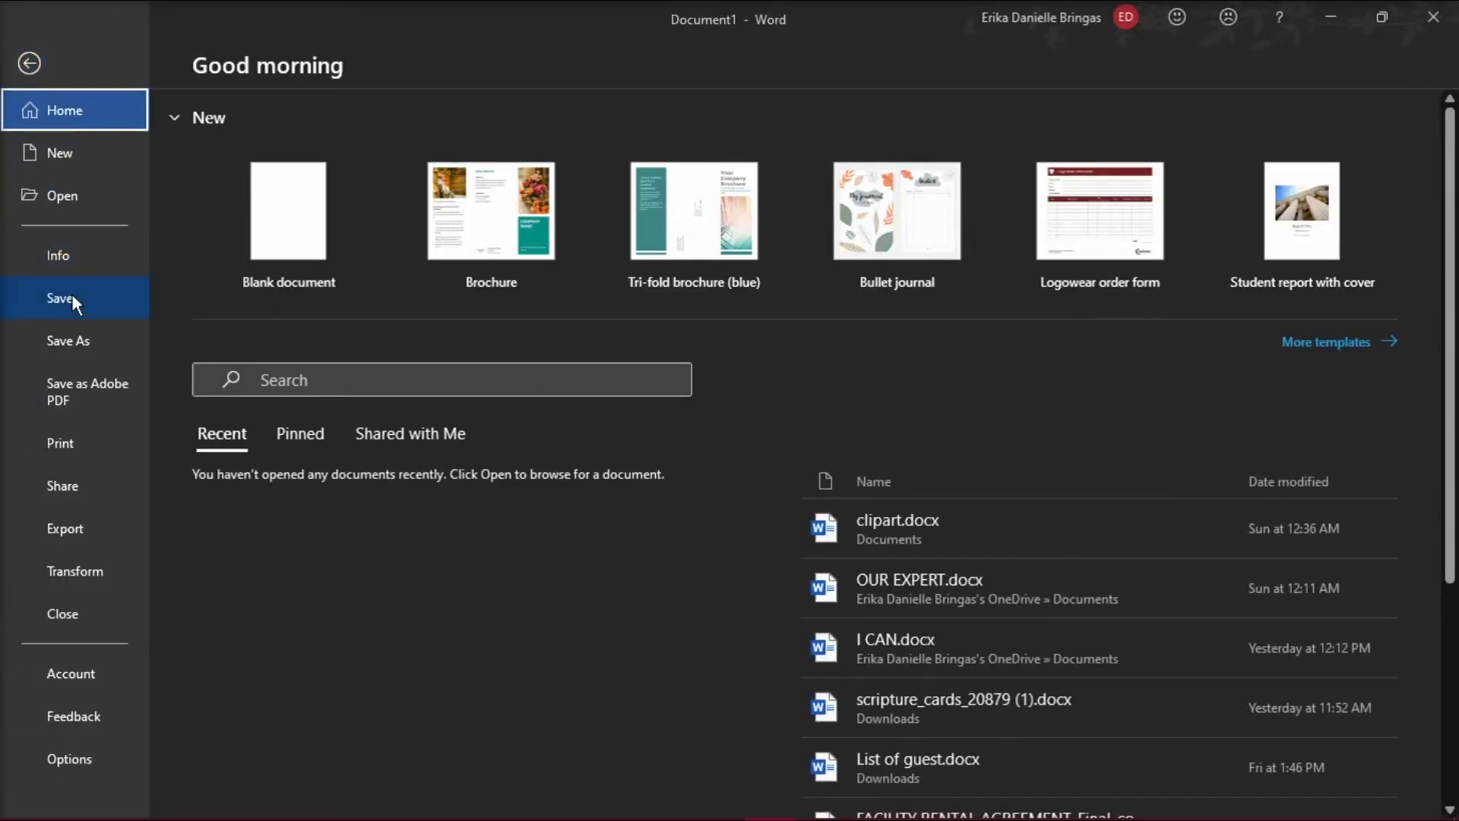
left_click(94, 439)
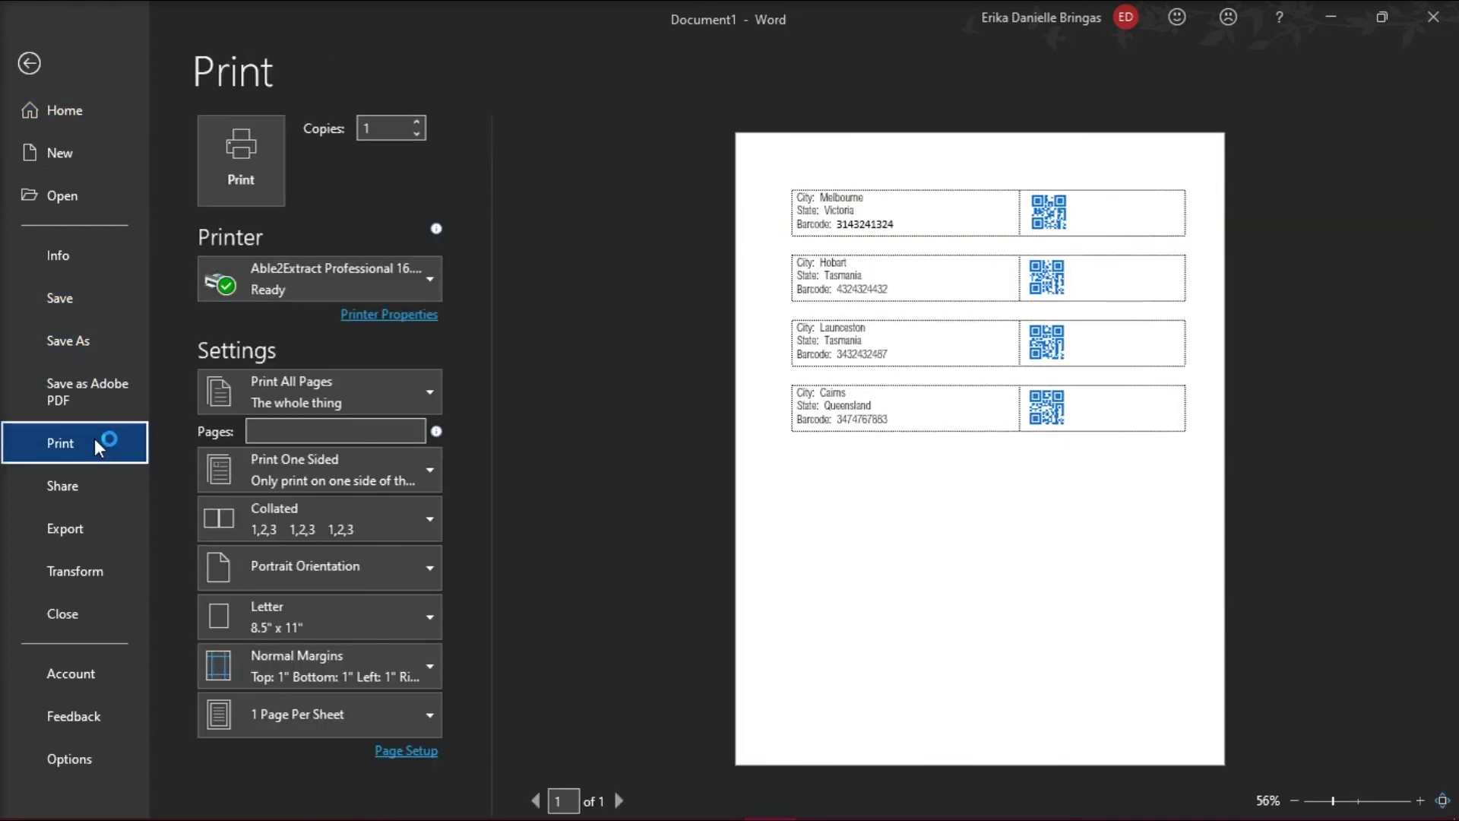